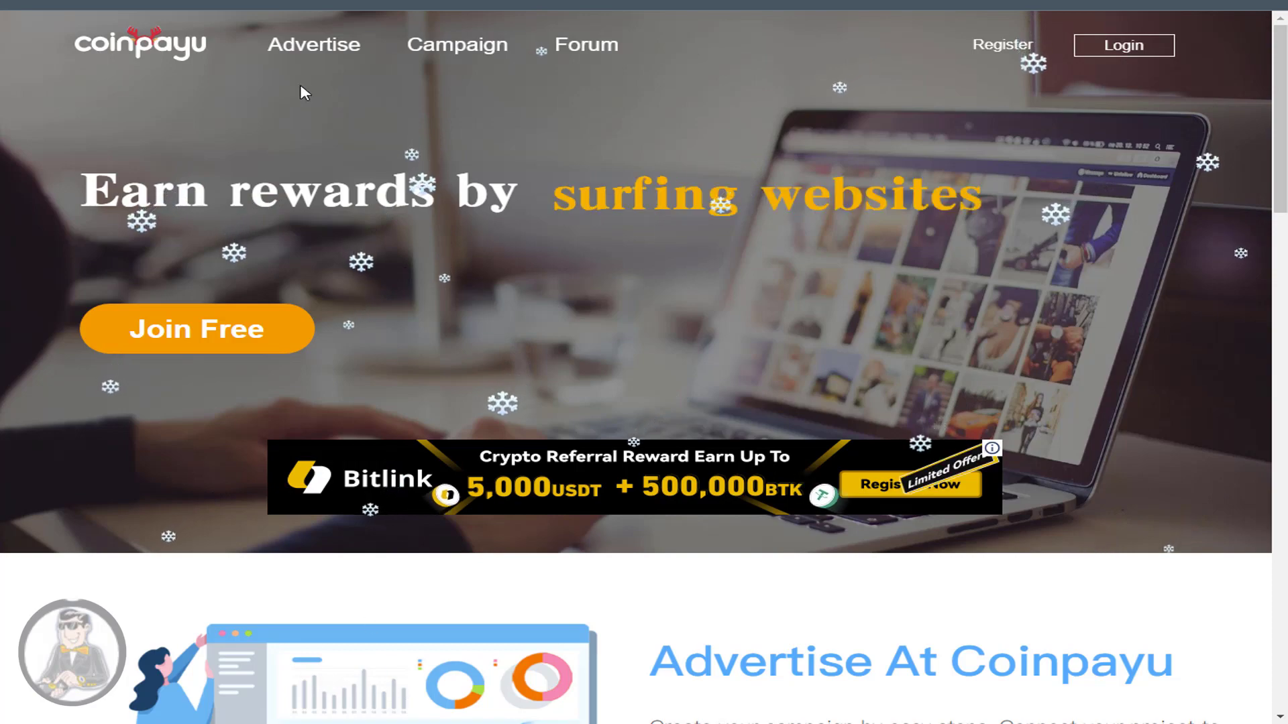
- Look through the home page's advertisers, reward methods and site statistics
scroll(627, 272, down, 15)
scroll(636, 281, down, 10)
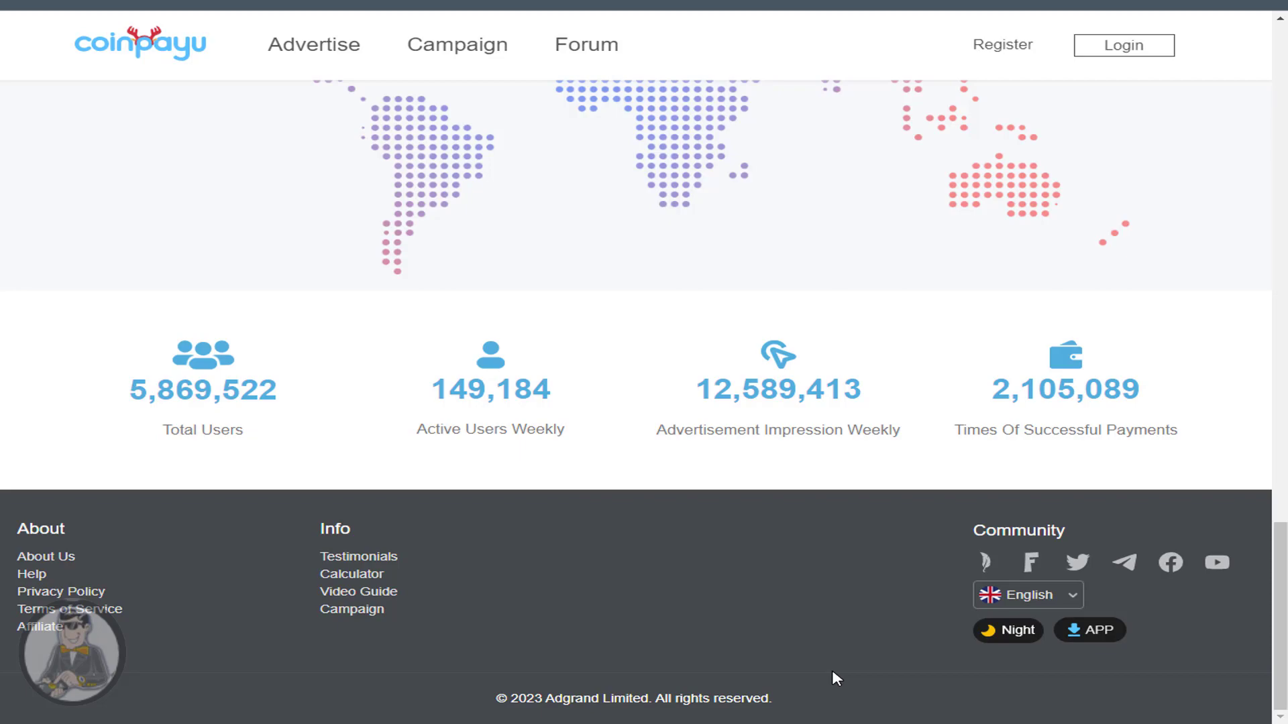
scroll(837, 679, up, 5)
scroll(836, 678, up, 5)
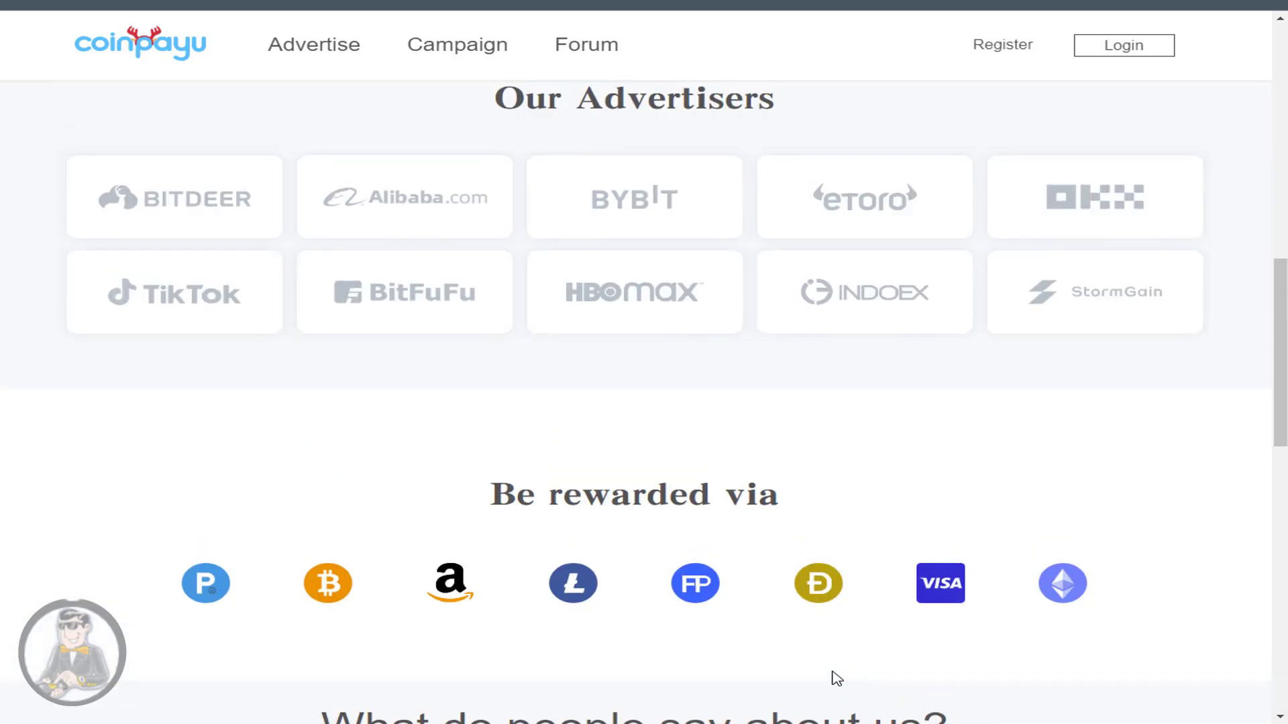
scroll(876, 653, down, 2)
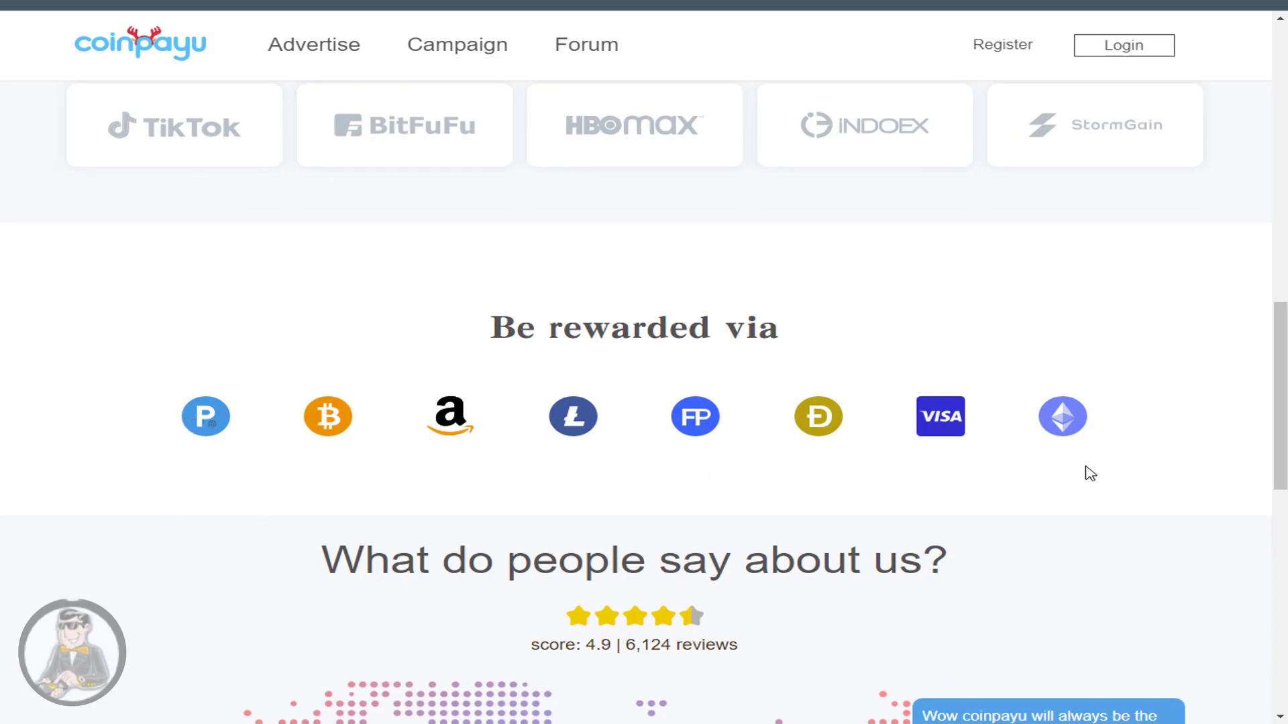
scroll(1181, 369, up, 5)
scroll(1181, 369, up, 10)
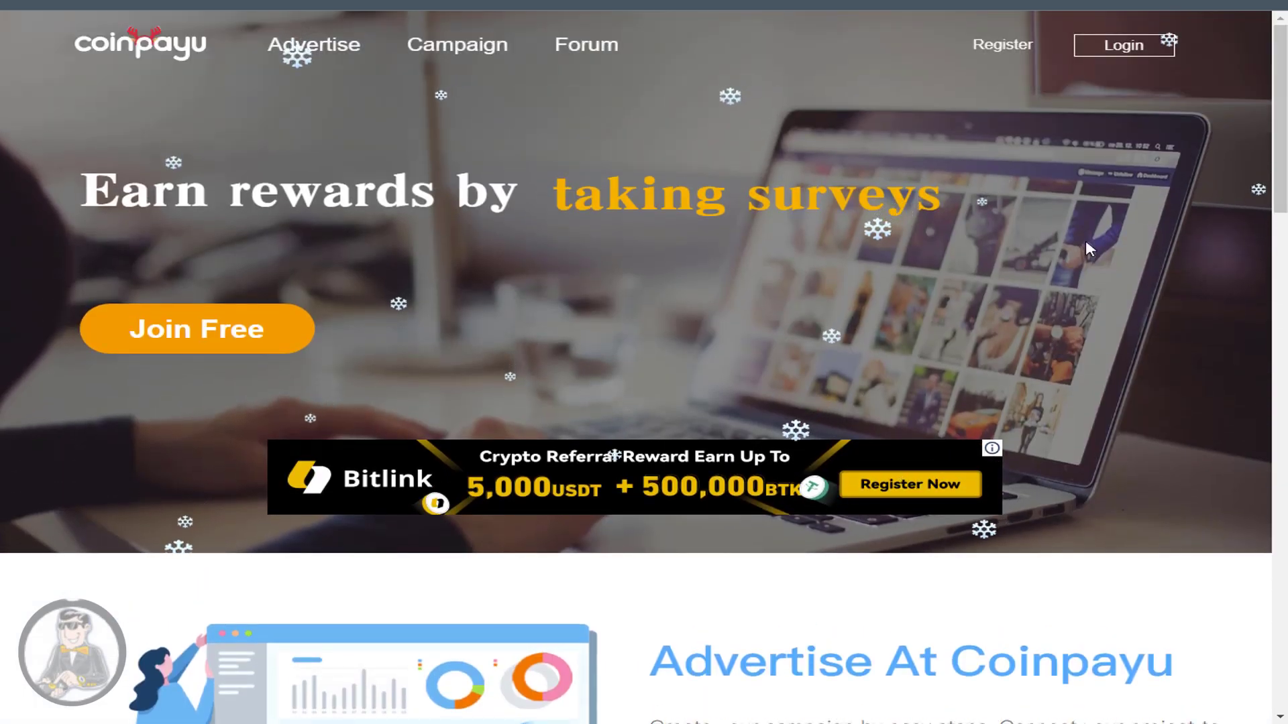
- Log in with the saved account credentials, using GoogleRecaptcha for the human verification
click(1123, 45)
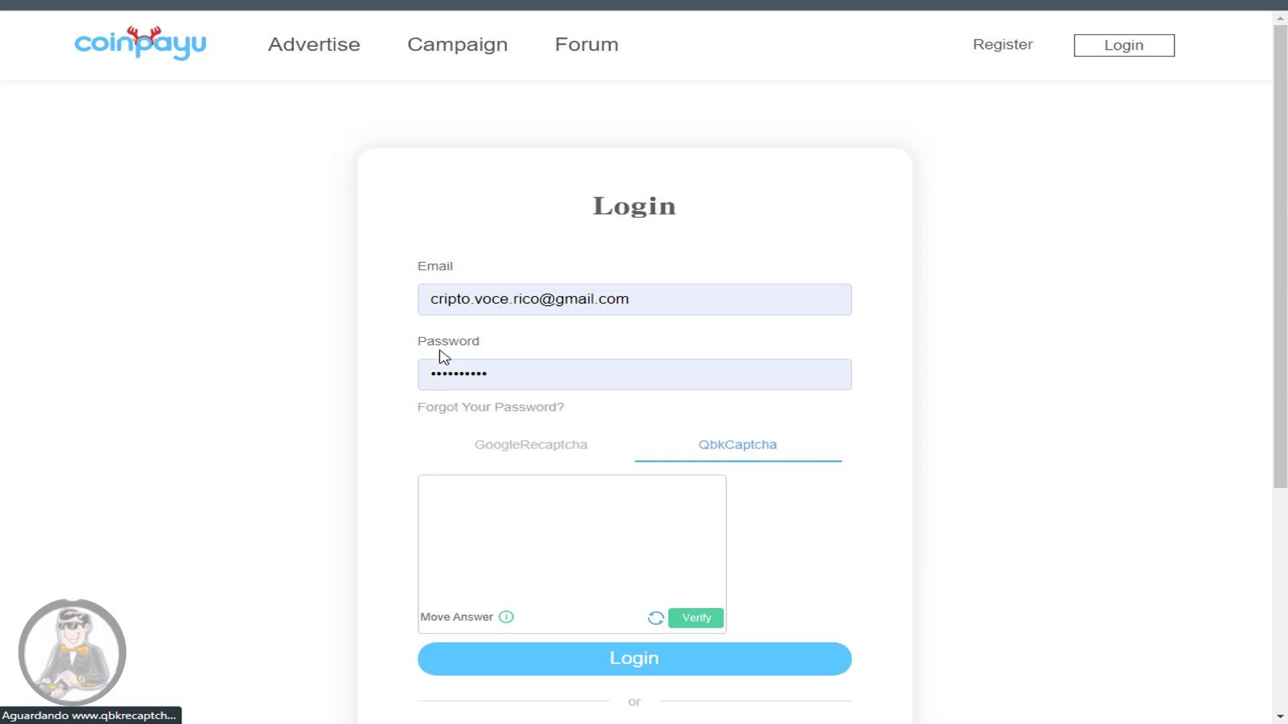
scroll(1049, 364, down, 1)
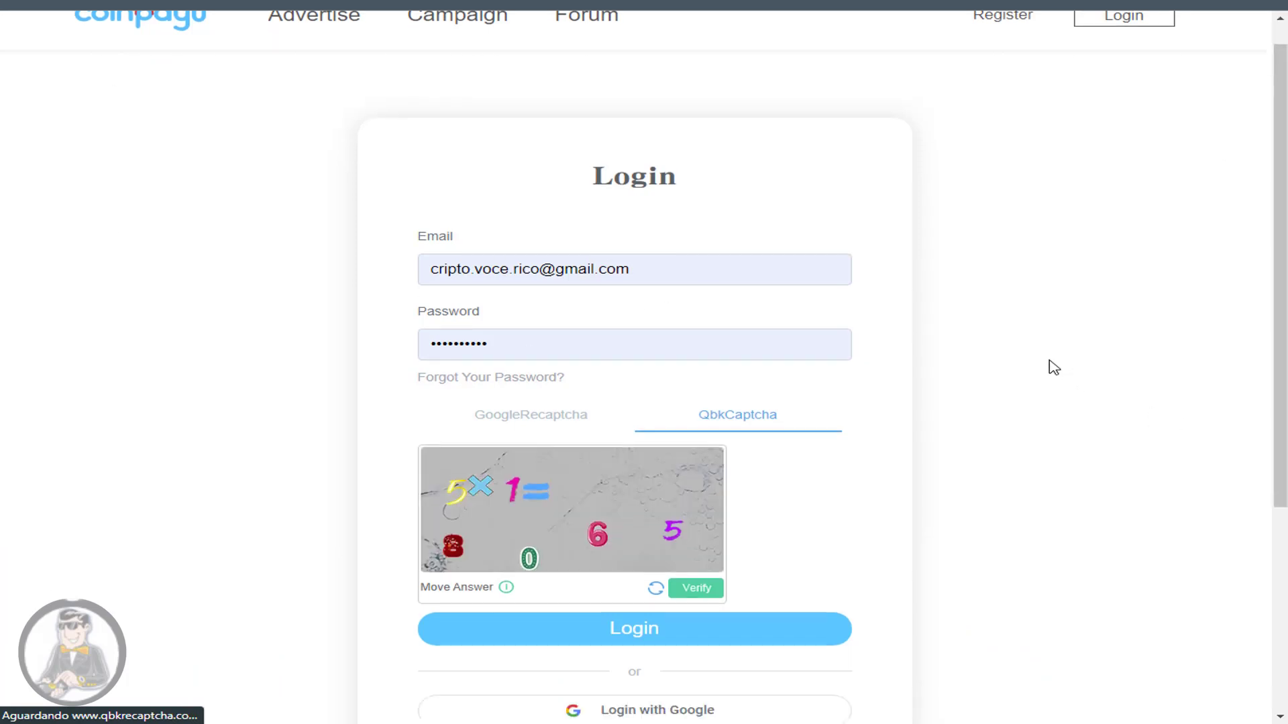
click(538, 366)
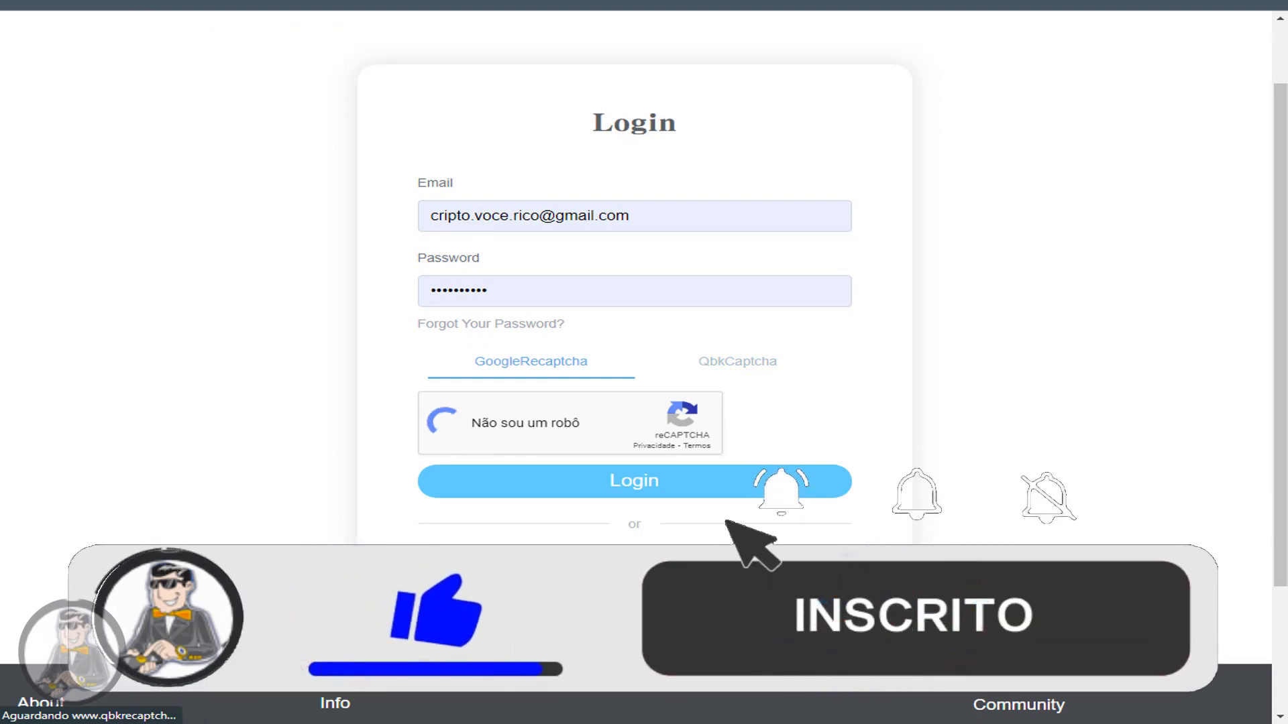
click(638, 488)
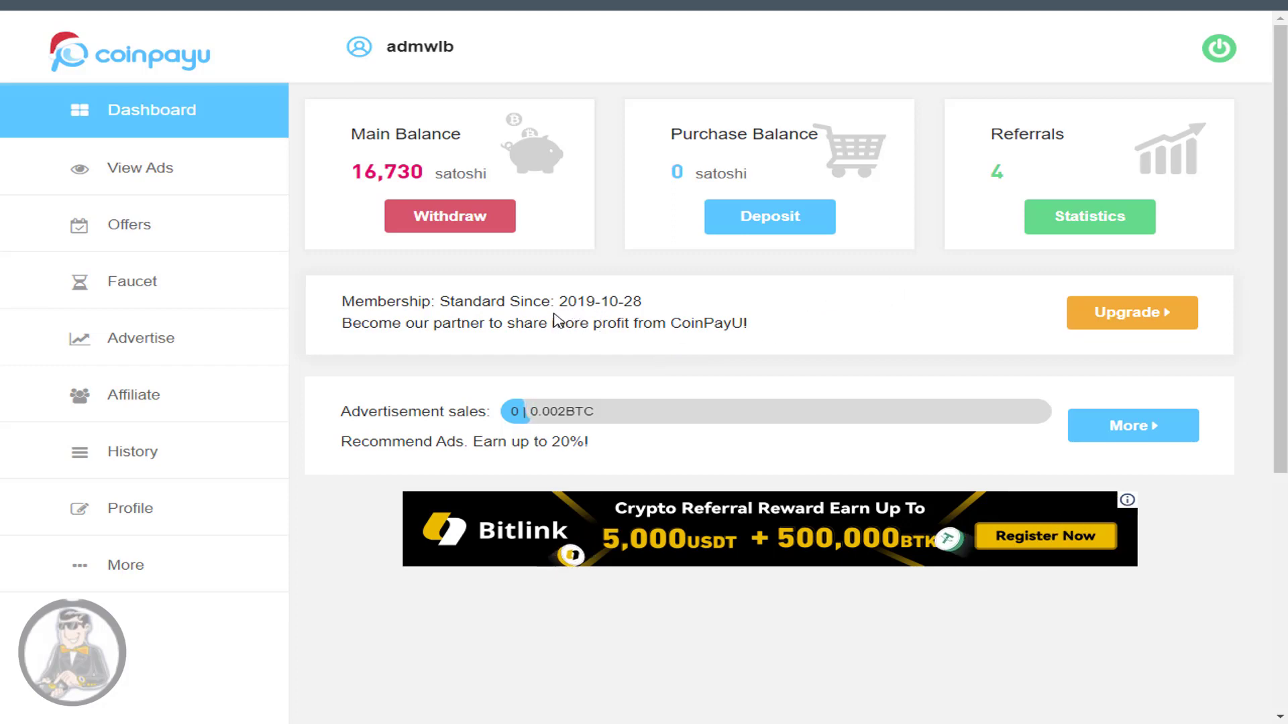
- Highlight the membership start date and look over the rest of the account Dashboard
drag(558, 304, 643, 303)
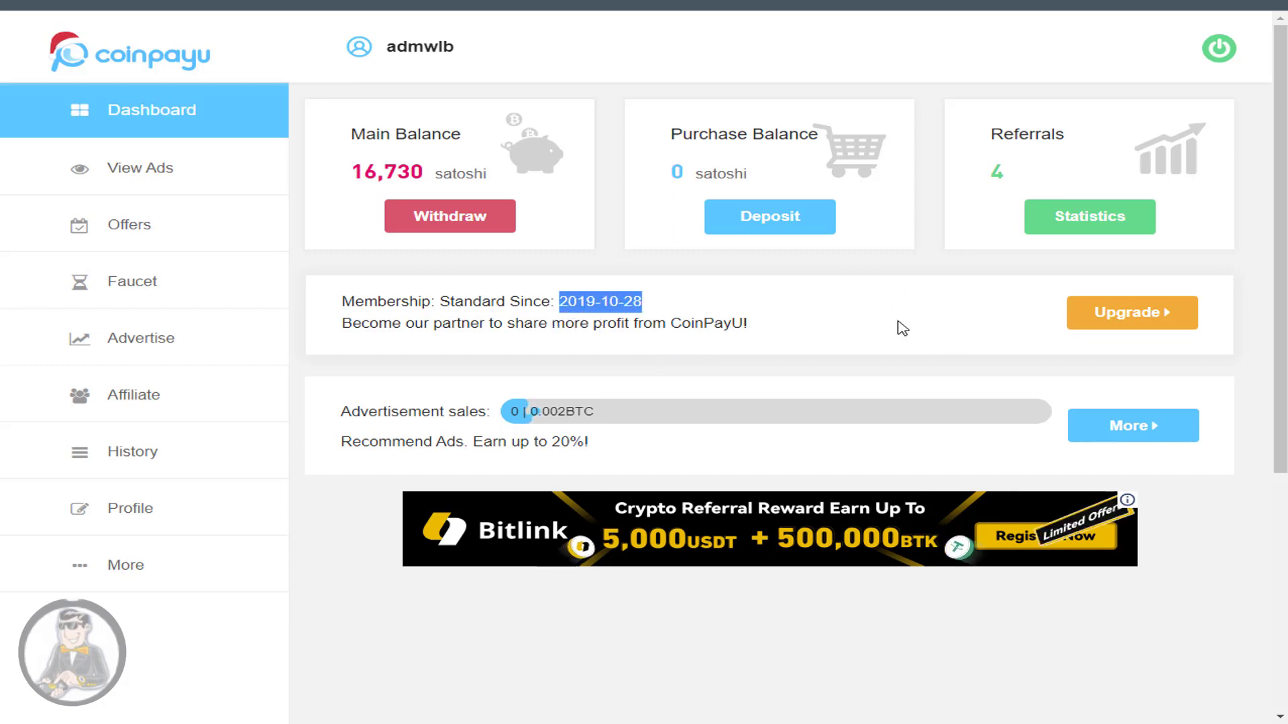
click(877, 301)
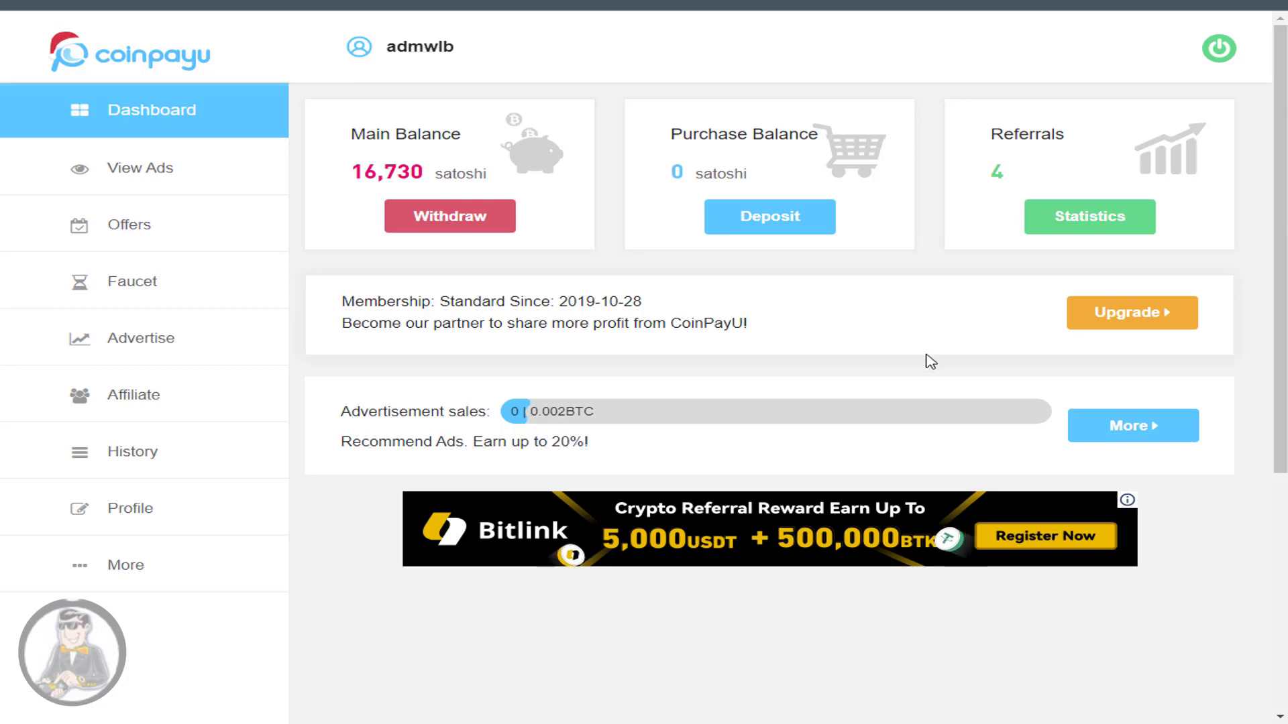
scroll(972, 382, down, 5)
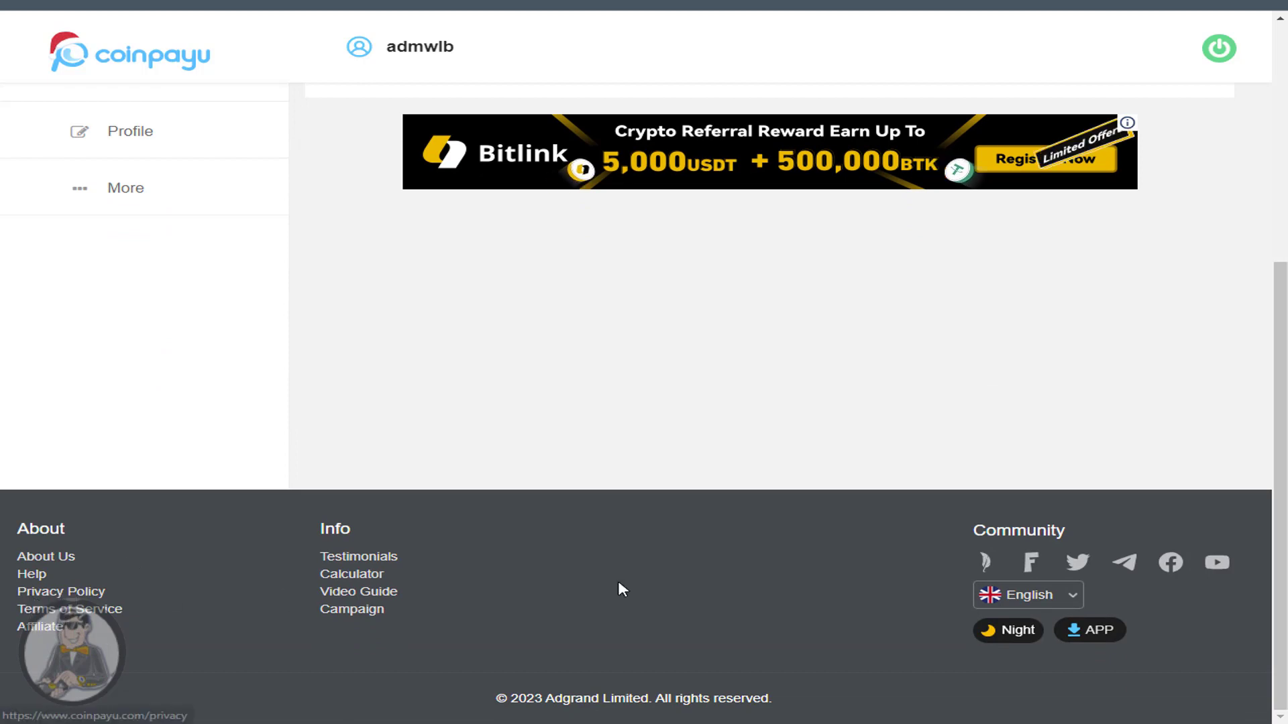
scroll(765, 497, up, 5)
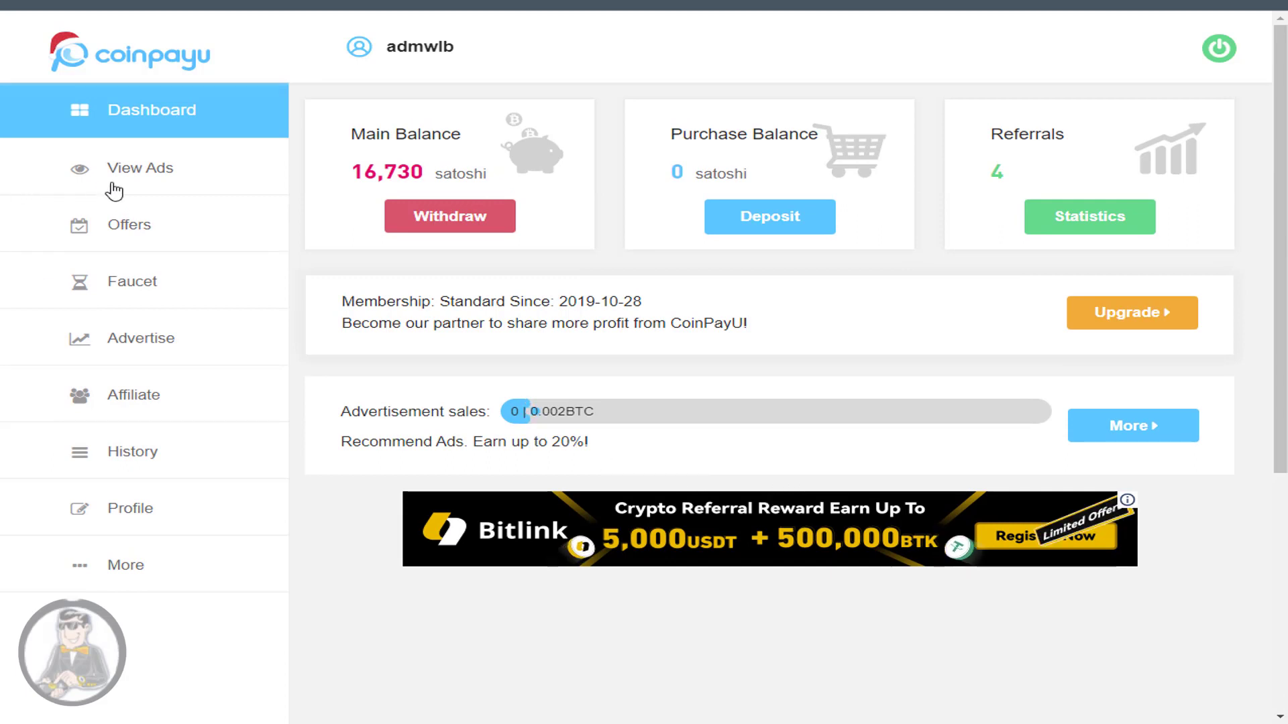
- Open the Surf Ads list, look through the available ads, and collapse the View Ads group
click(88, 177)
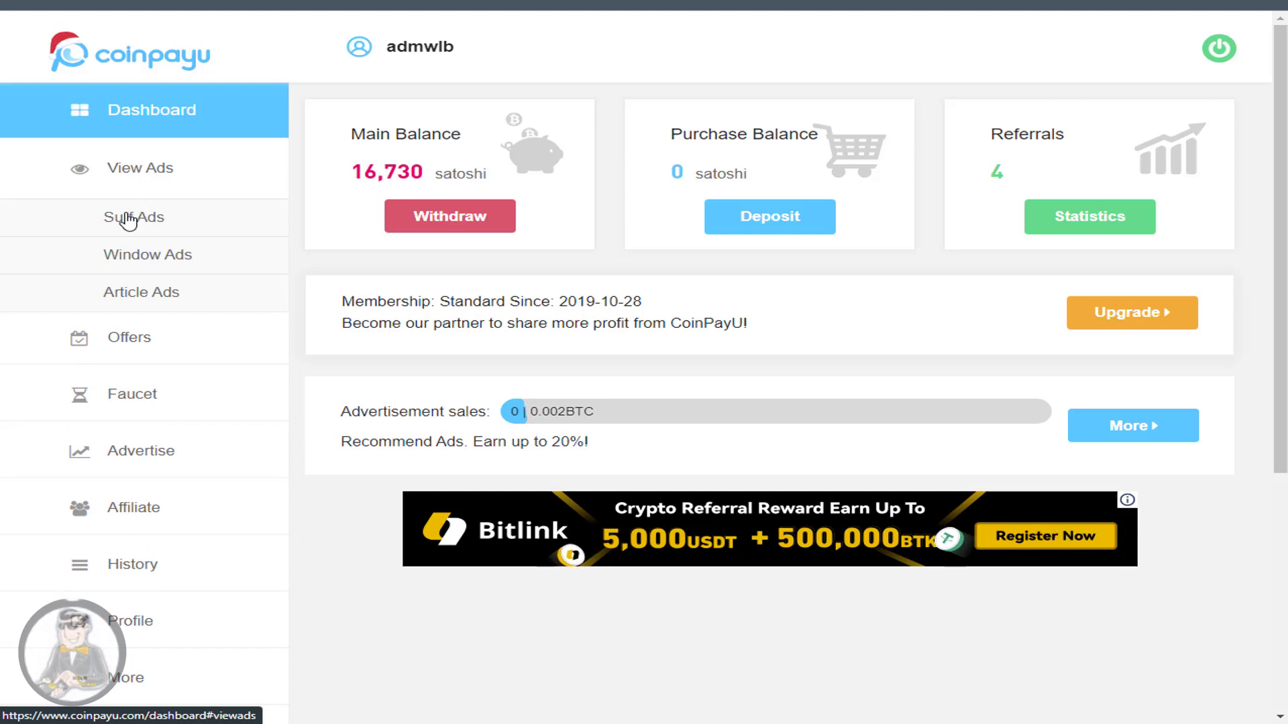
click(141, 230)
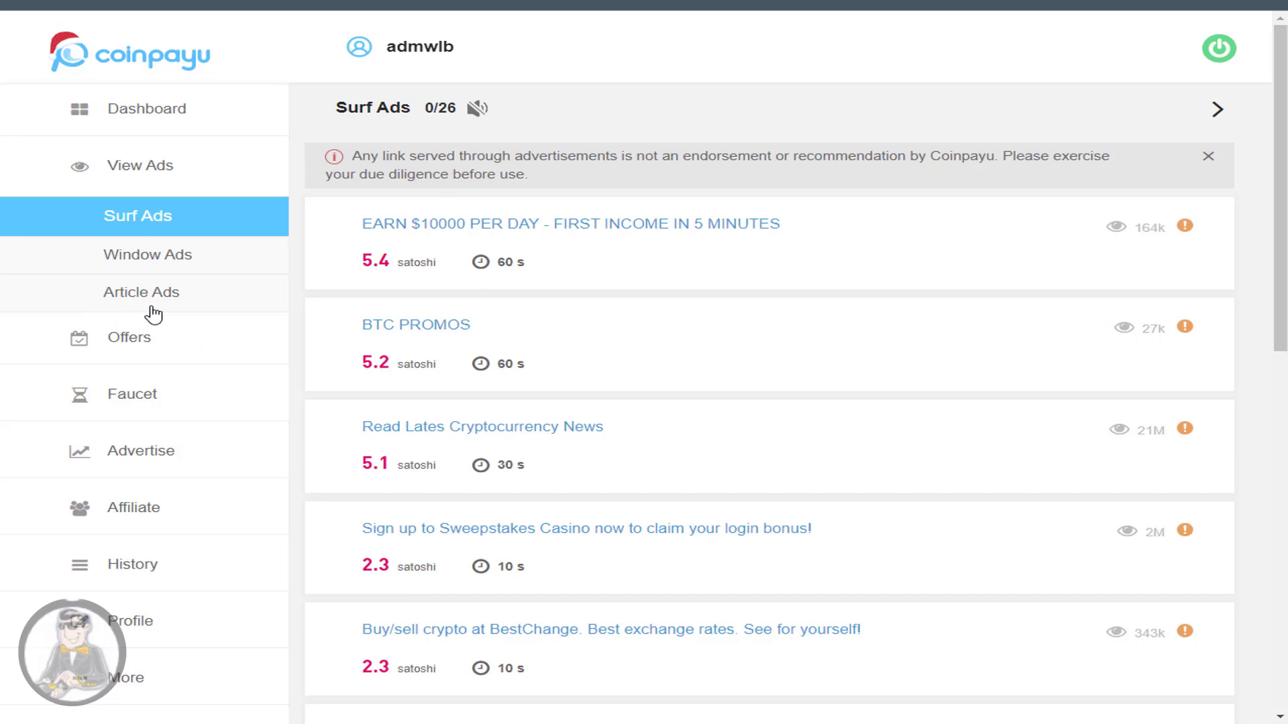
scroll(730, 307, down, 5)
scroll(730, 307, up, 5)
click(111, 167)
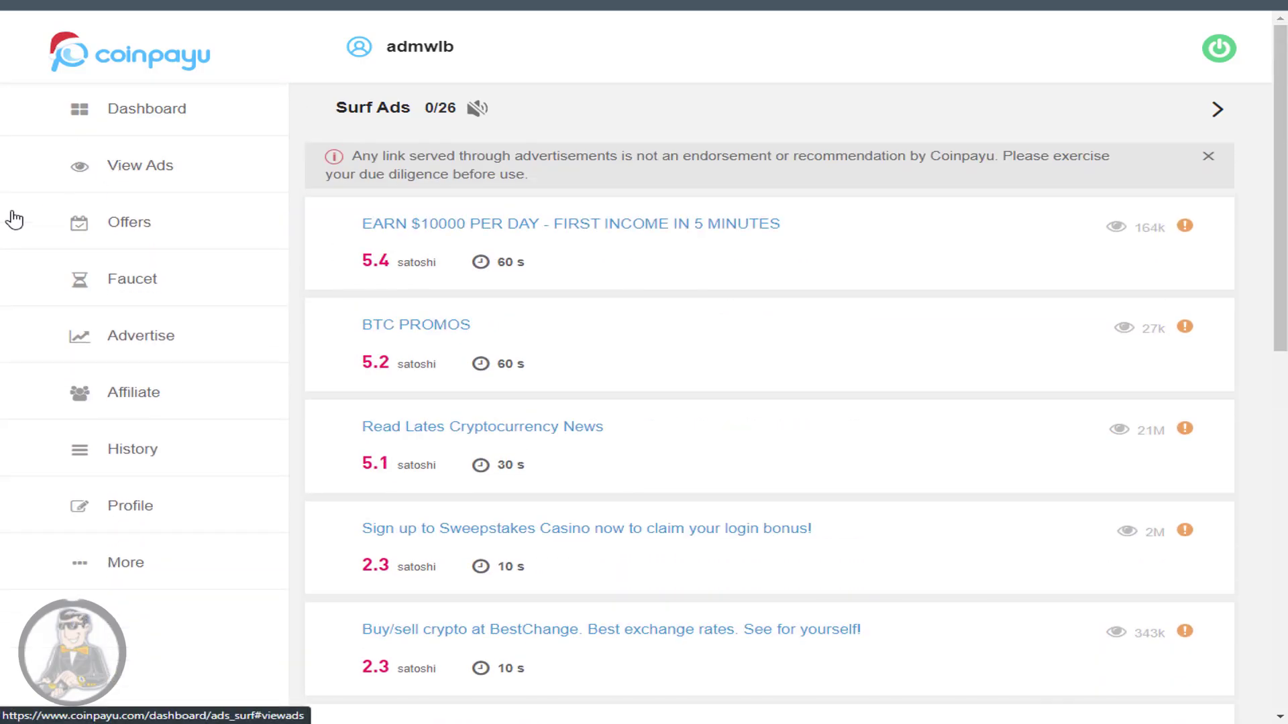
- Open the Faucet page and read its removal notice in Portuguese translation, highlighting the removal date
click(115, 287)
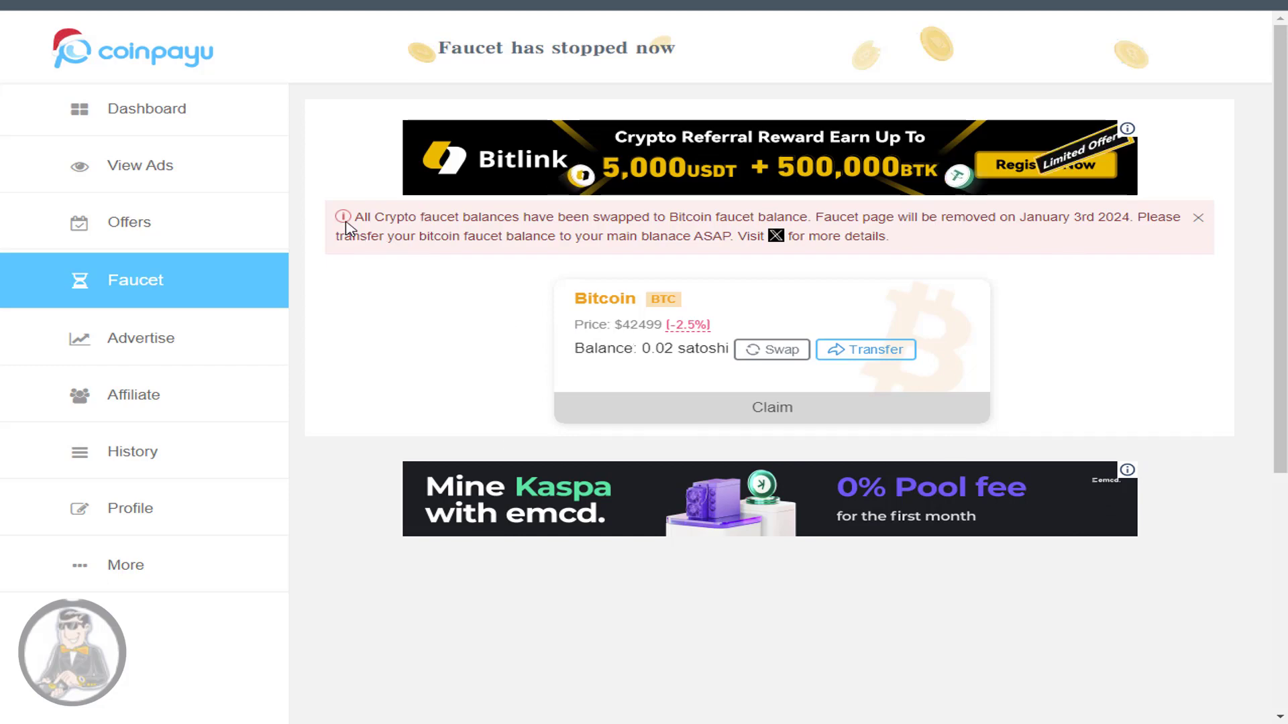
drag(359, 216, 965, 241)
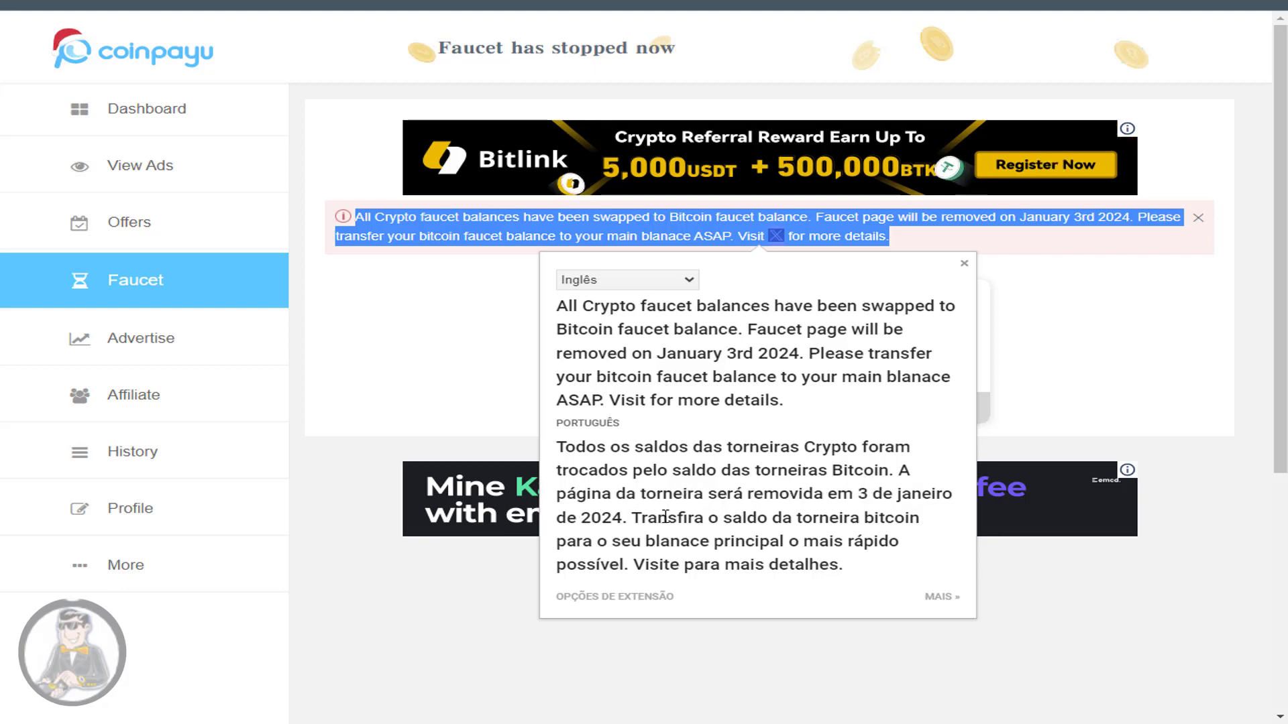
drag(855, 494, 626, 524)
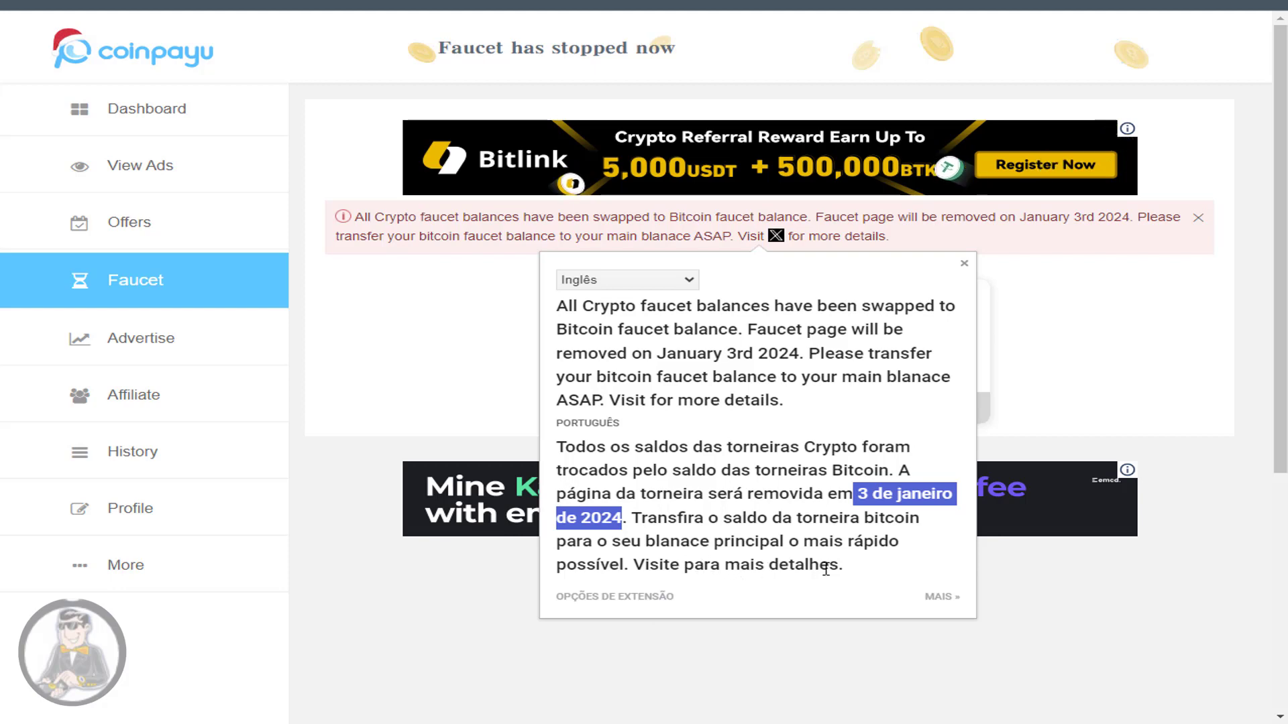
click(1051, 591)
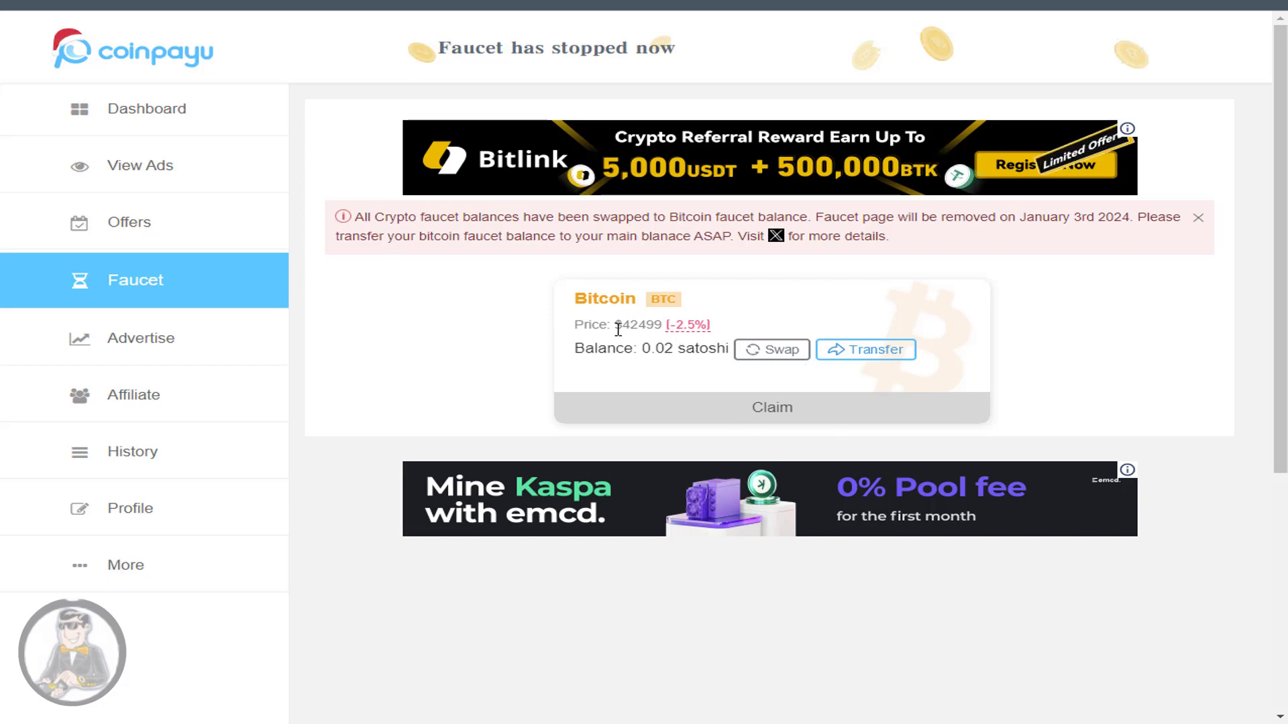
- Highlight the Bitcoin price in the faucet card and return to the Dashboard
drag(618, 328, 662, 327)
click(1063, 304)
click(152, 120)
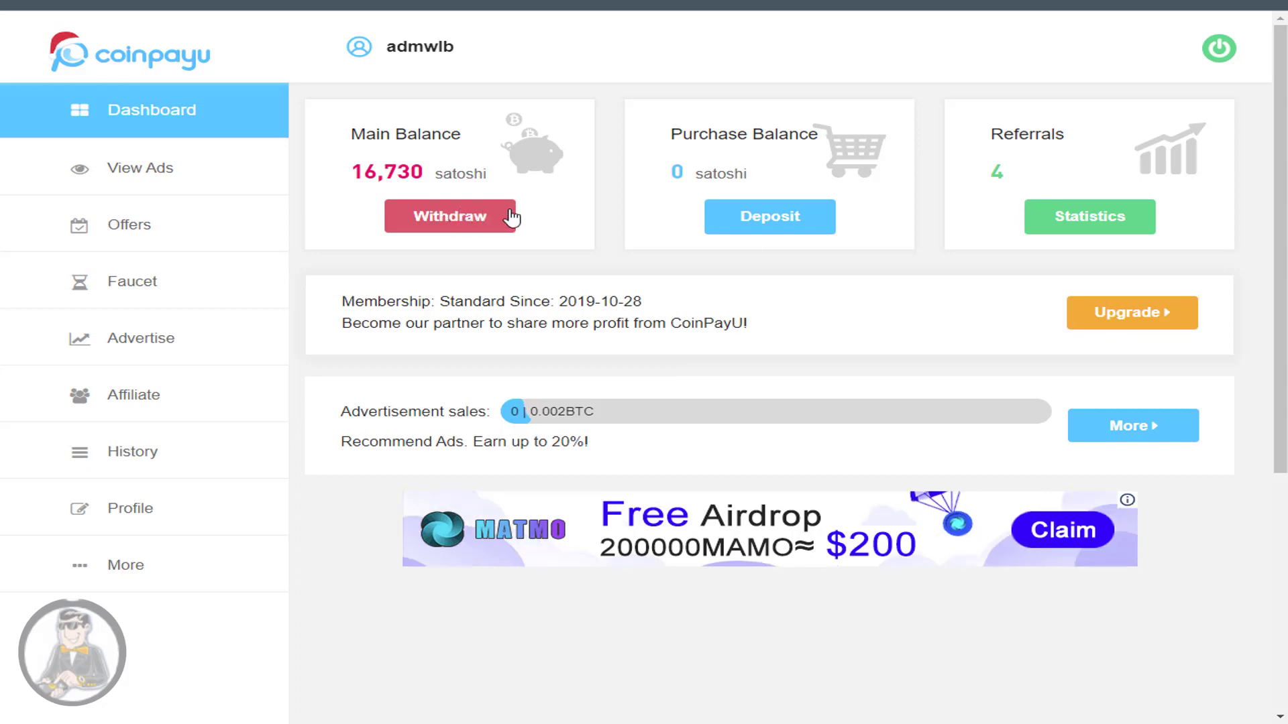
- Reopen the Faucet page and re-examine the removal notice and the Bitcoin price line
click(148, 288)
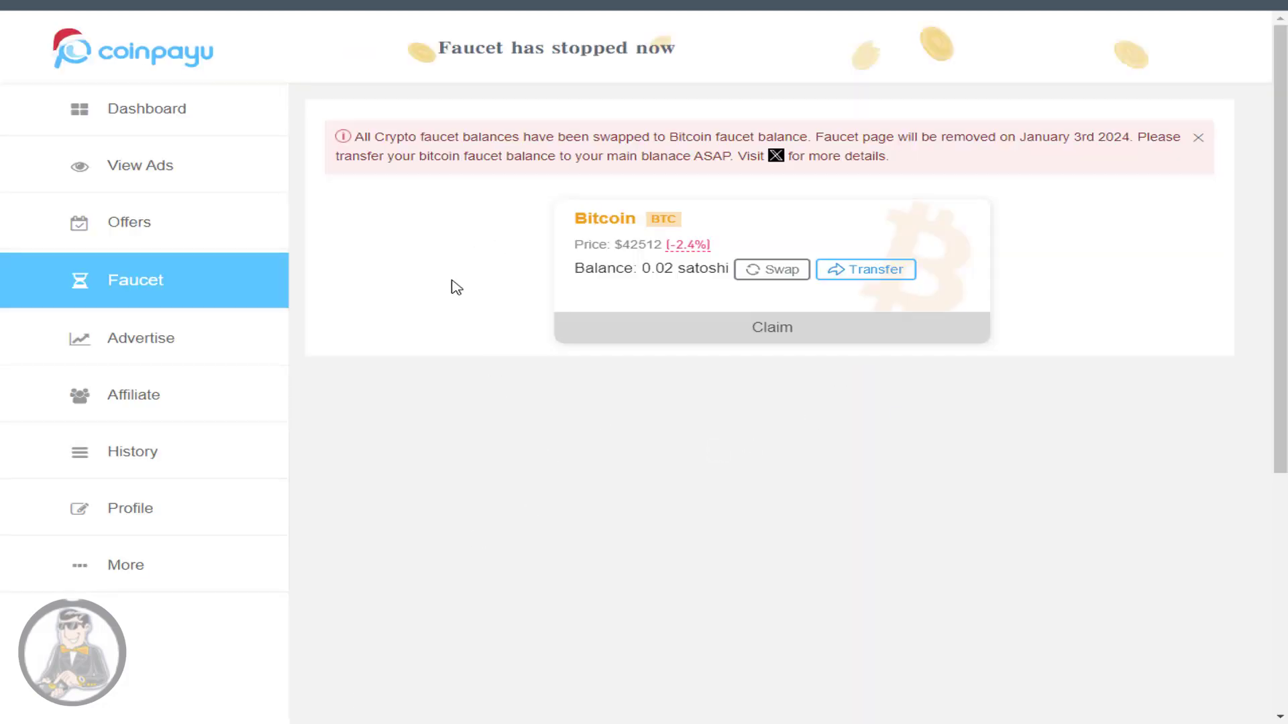
scroll(826, 558, down, 1)
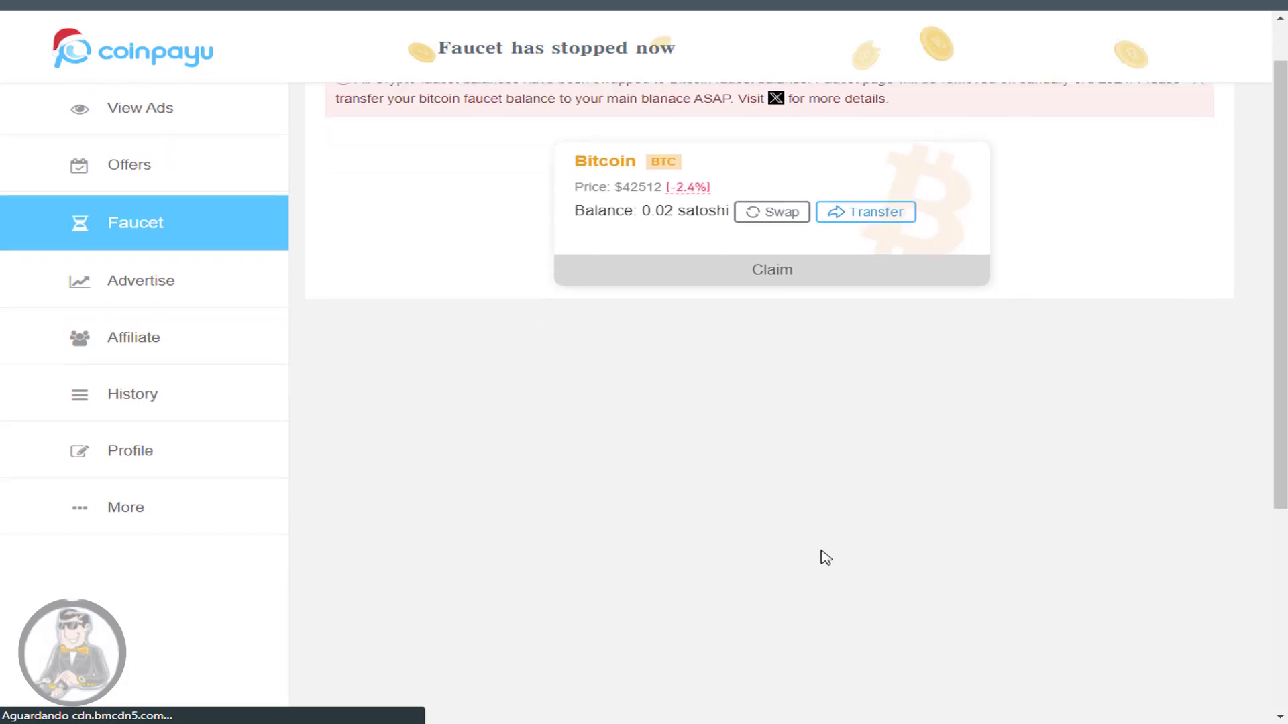
scroll(632, 543, down, 3)
scroll(667, 542, up, 3)
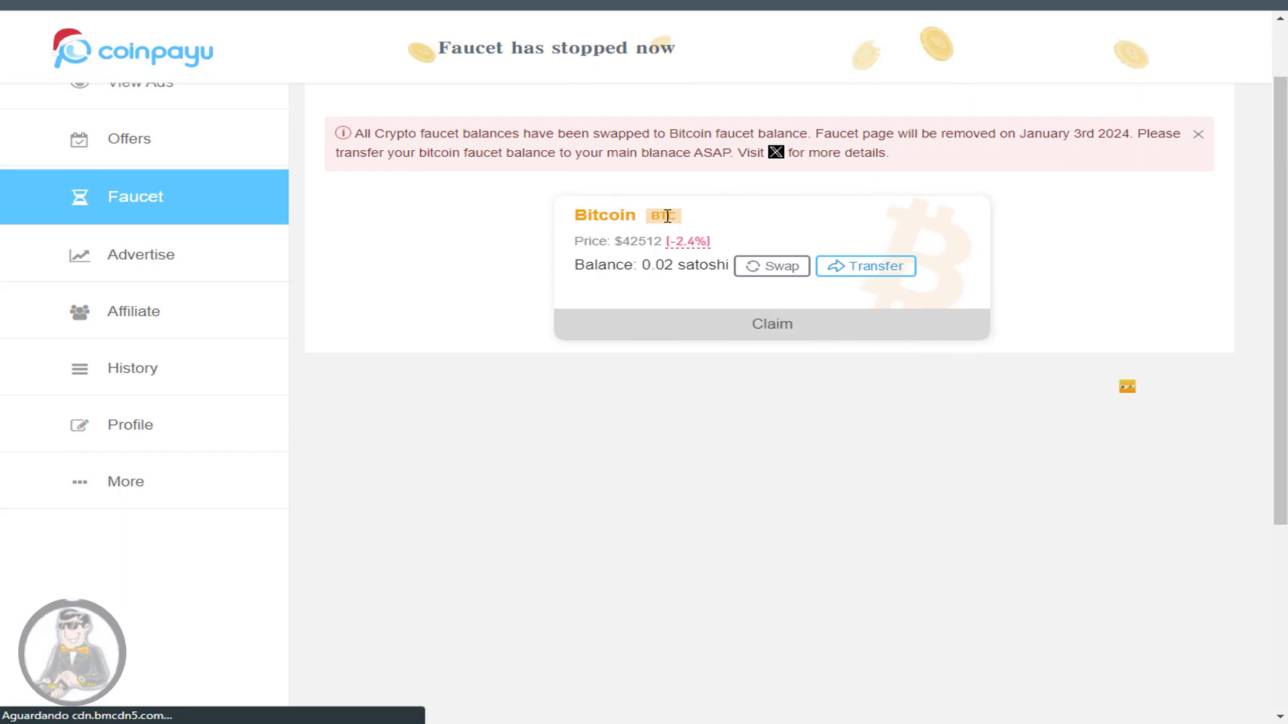
scroll(578, 618, up, 2)
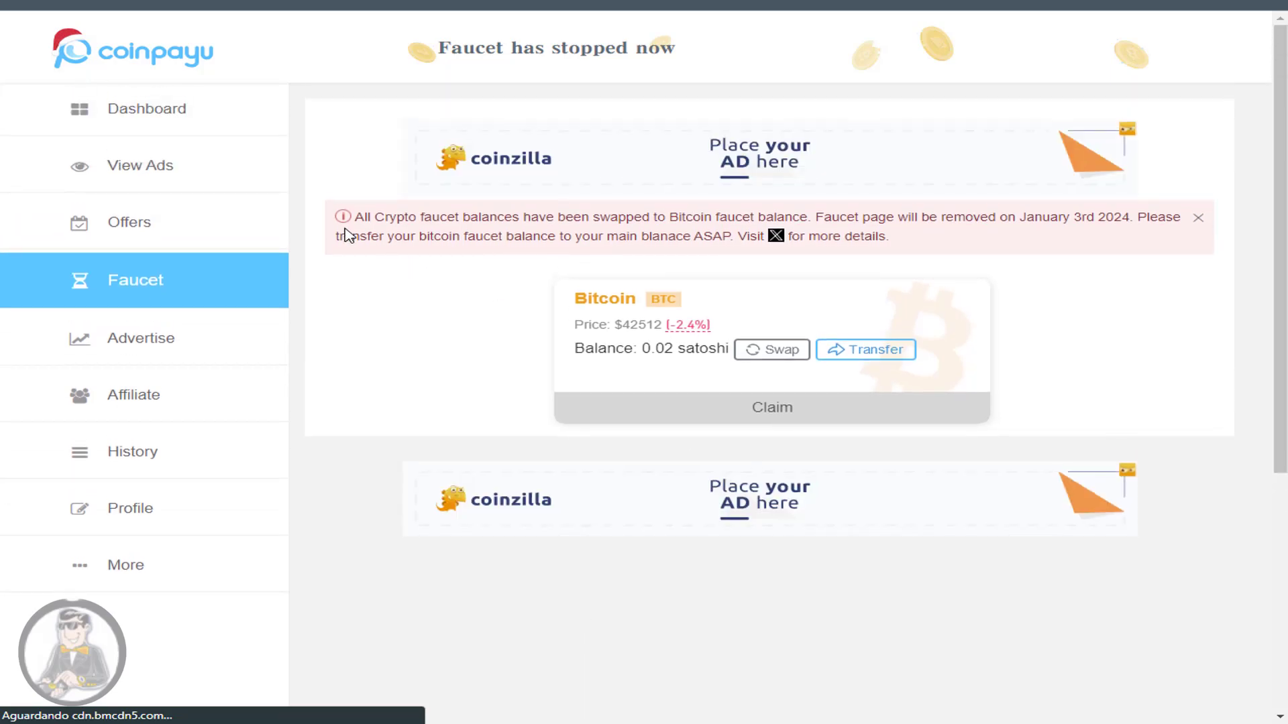
drag(349, 215, 874, 261)
click(877, 264)
drag(411, 322, 714, 325)
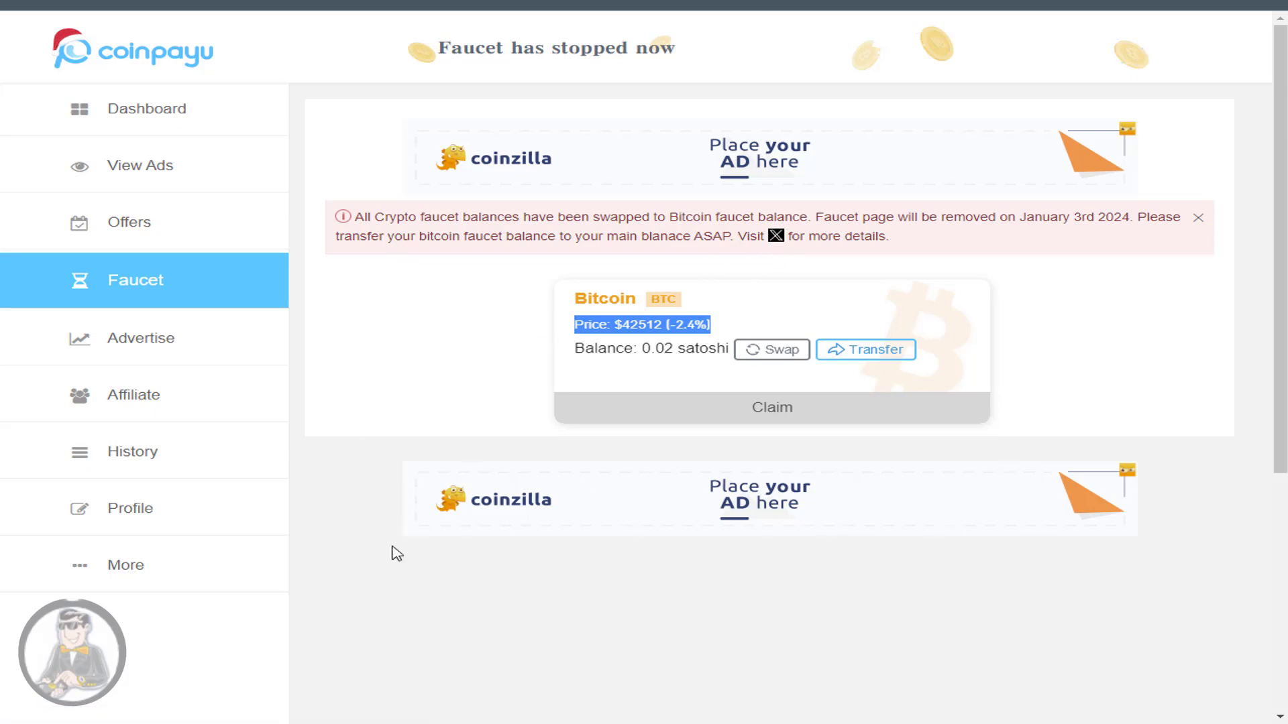
- Open the Affiliate section's Referrals page and review the referral table and affiliate totals
click(128, 401)
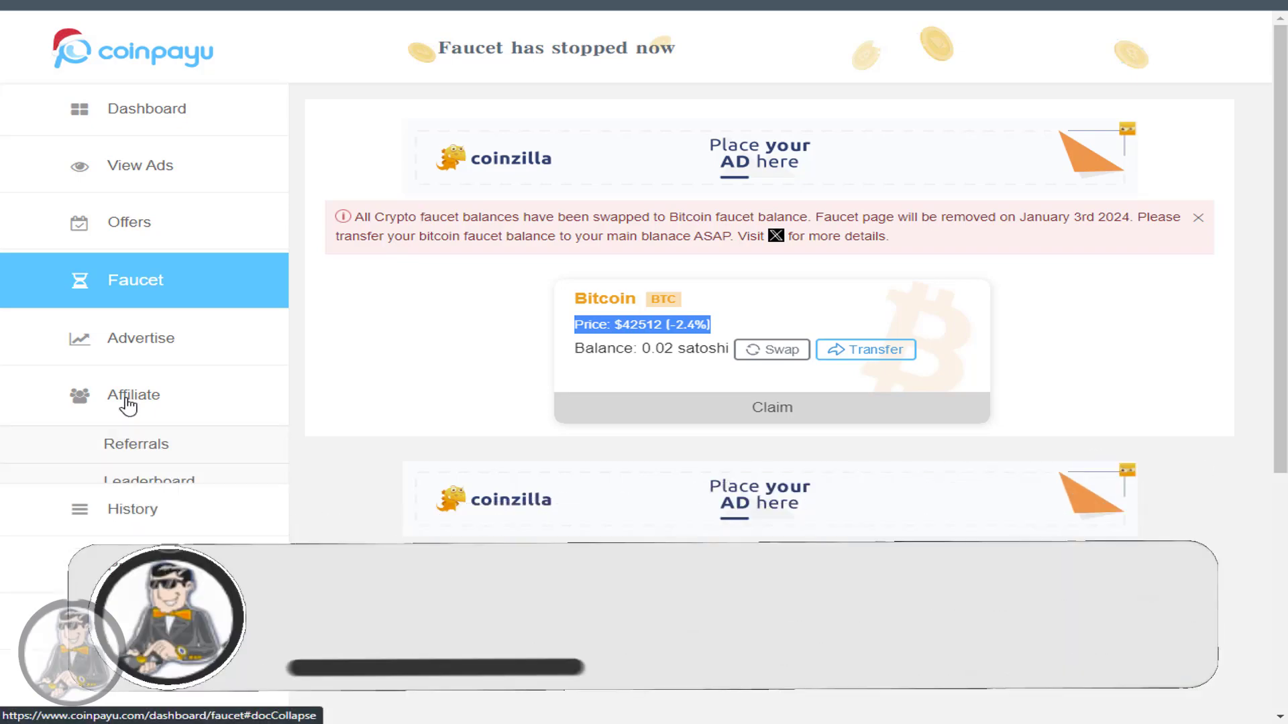
click(125, 446)
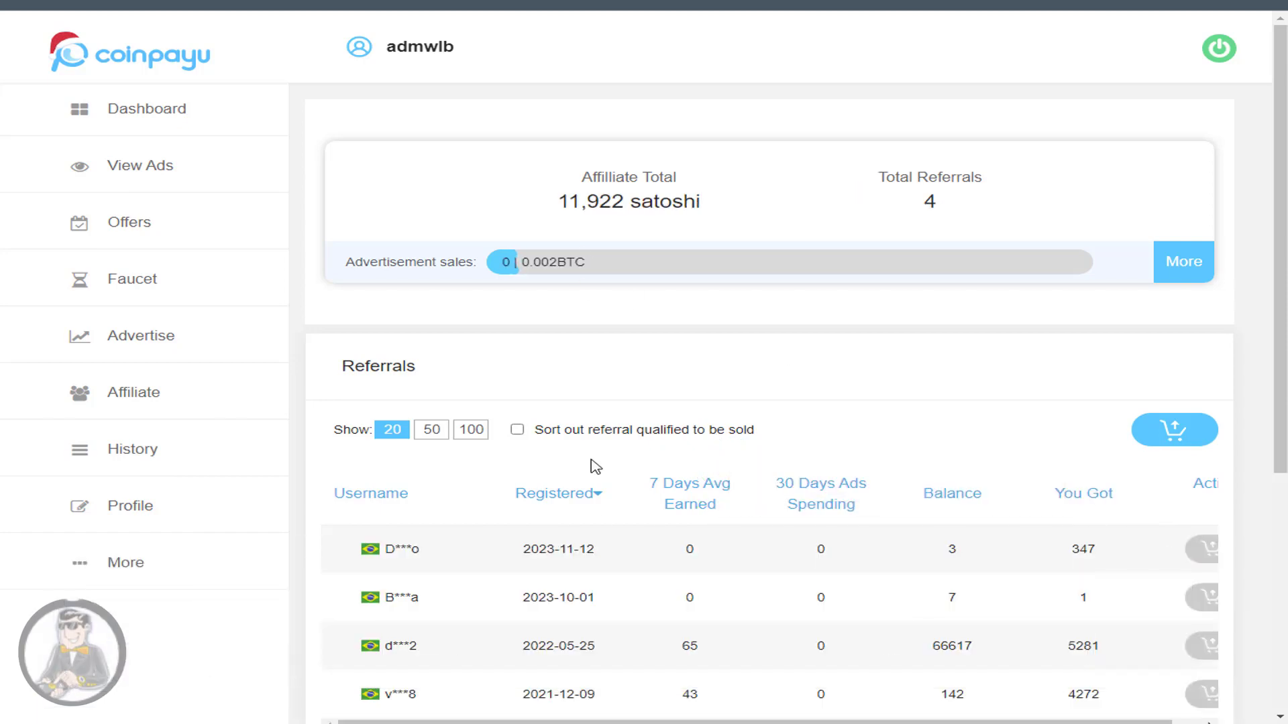
scroll(595, 513, down, 5)
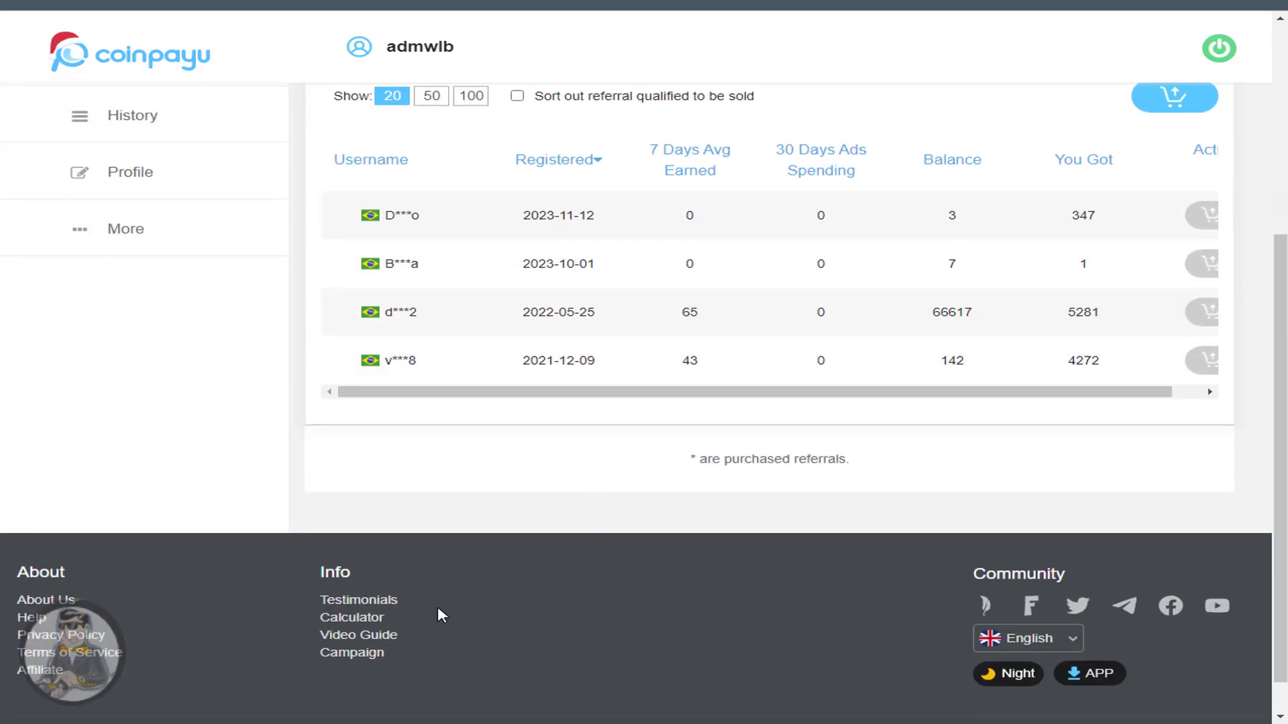
scroll(488, 443, up, 1)
scroll(489, 451, up, 1)
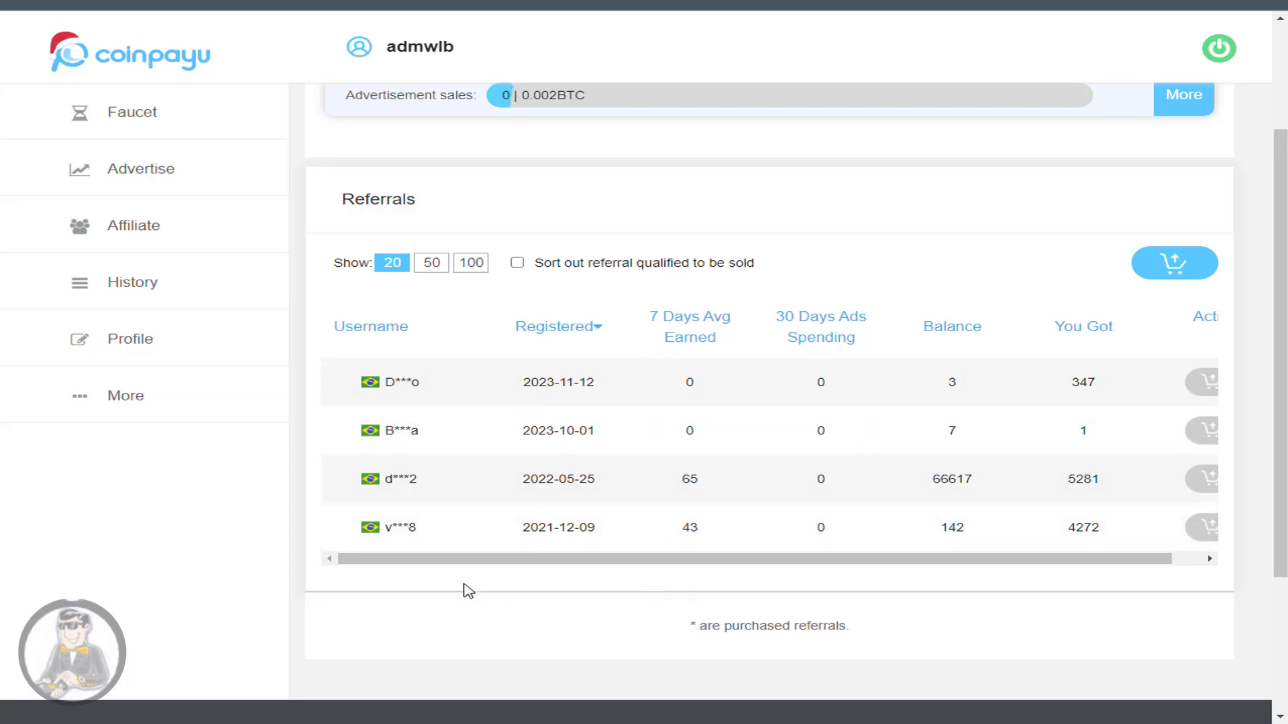
scroll(465, 589, up, 3)
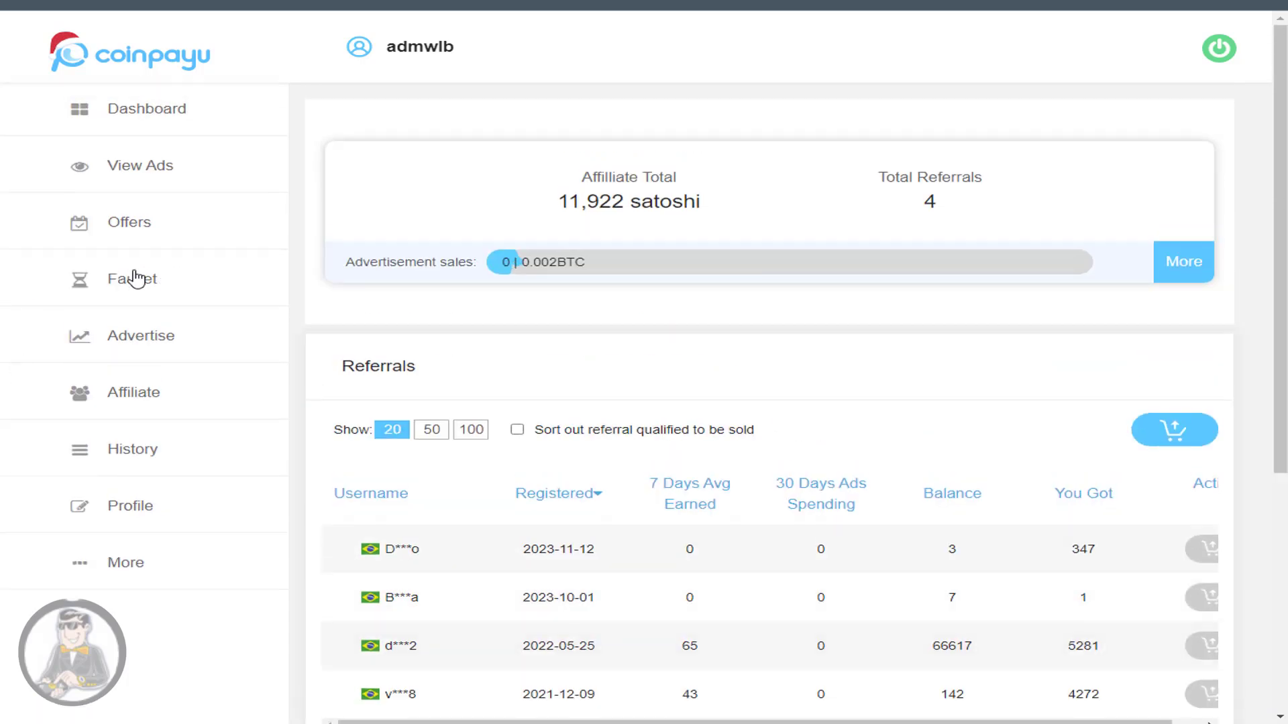
- Open the Offers page and look through its recent offers, surveys and offerwalls
click(671, 497)
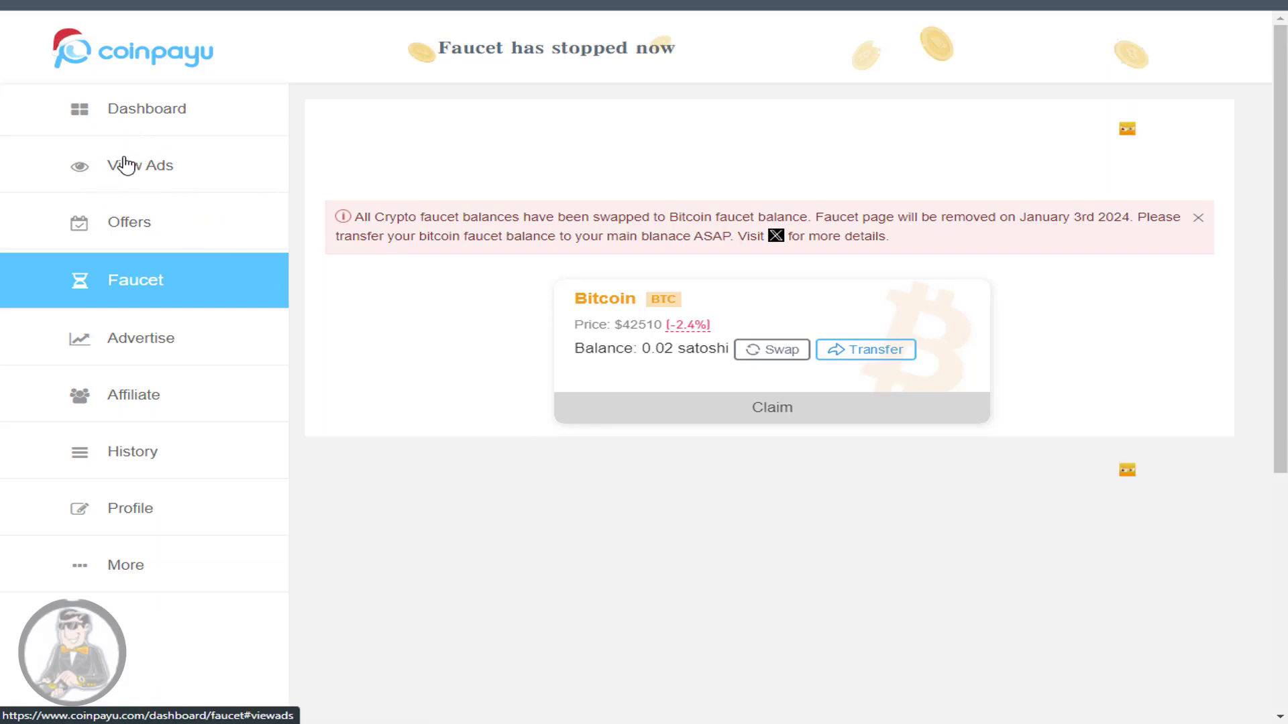
click(120, 228)
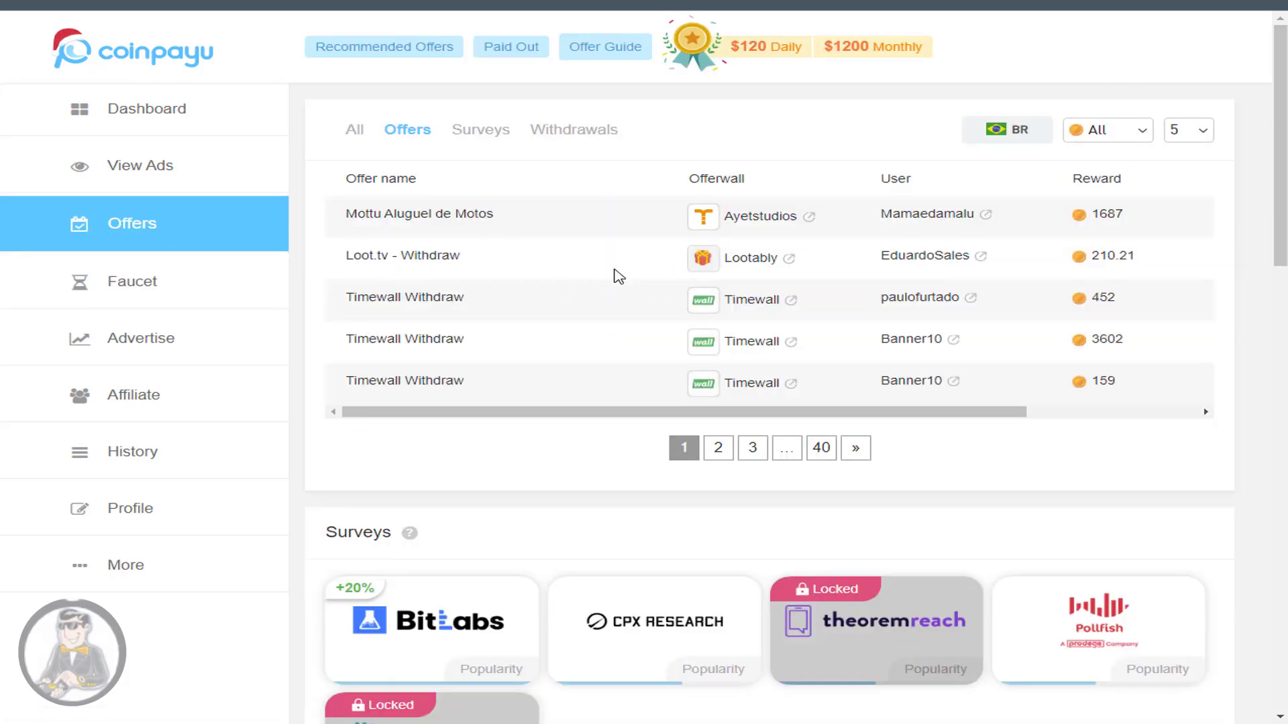
scroll(520, 420, down, 5)
scroll(520, 423, down, 2)
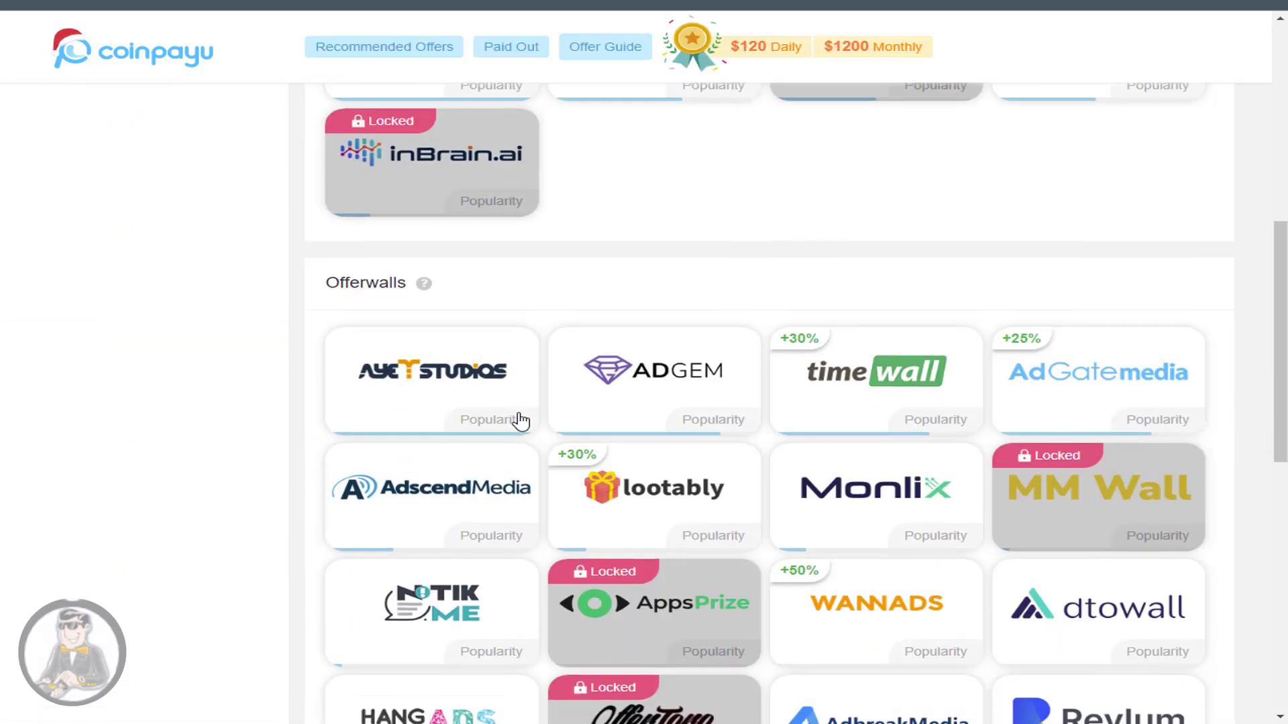
scroll(526, 422, up, 7)
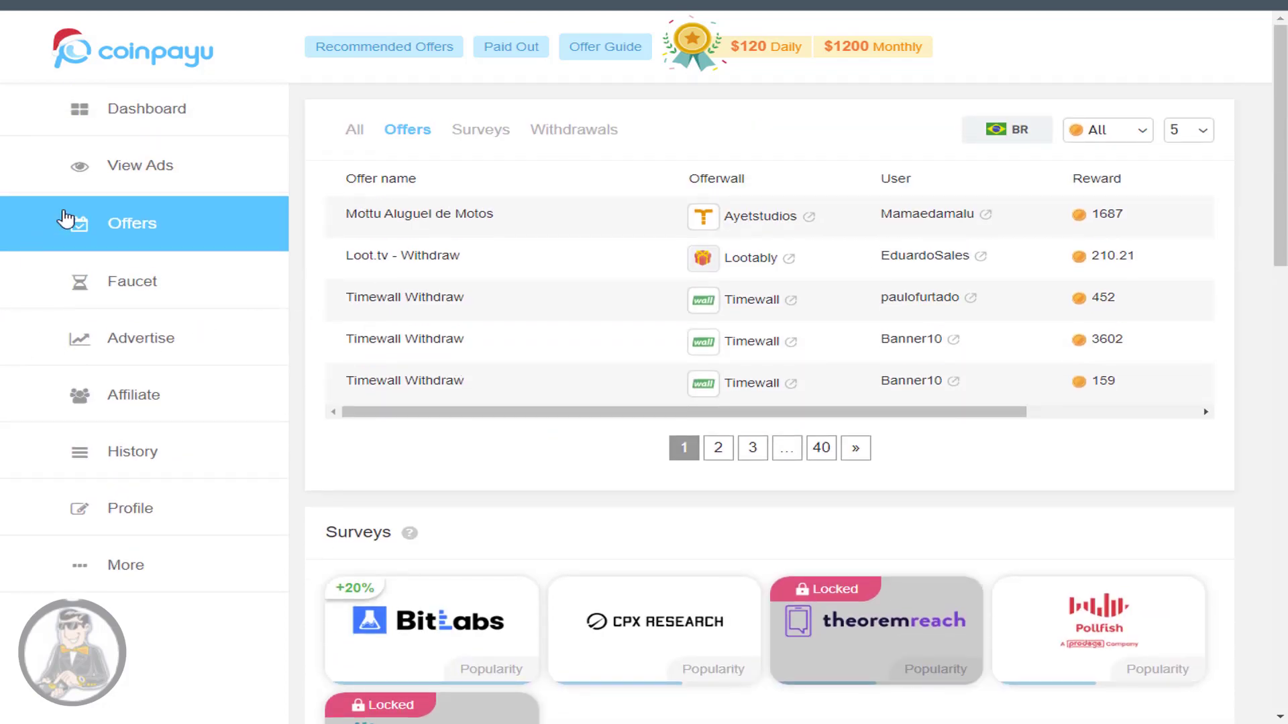
- Open the Surf Ads page and look through the listed ads with their satoshi rewards and viewing times
click(131, 173)
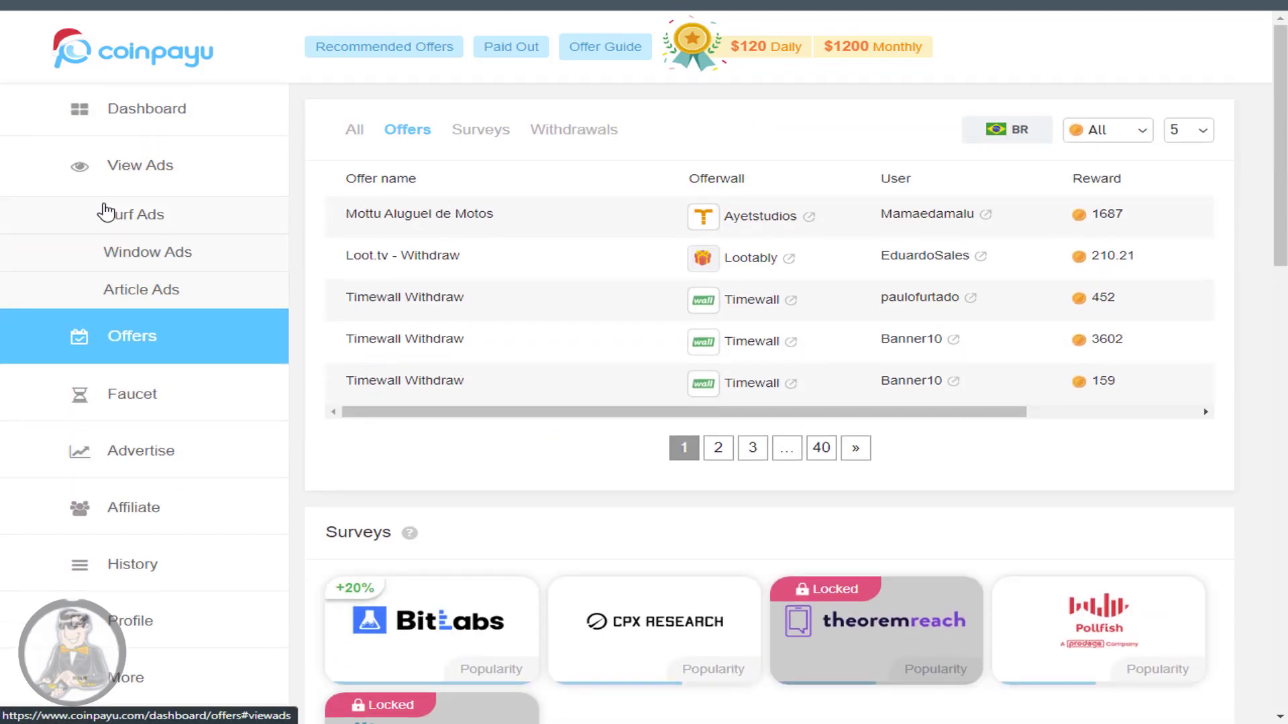
click(130, 222)
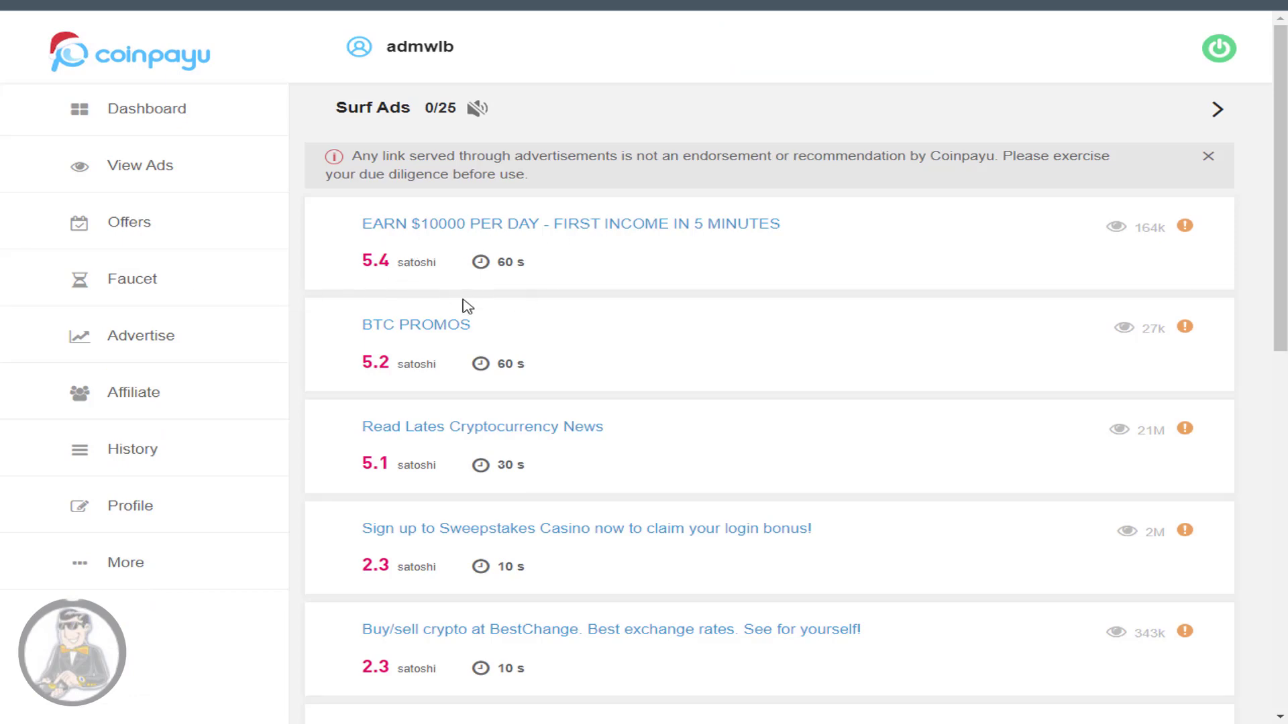
scroll(465, 306, down, 9)
scroll(468, 307, down, 3)
scroll(496, 308, up, 6)
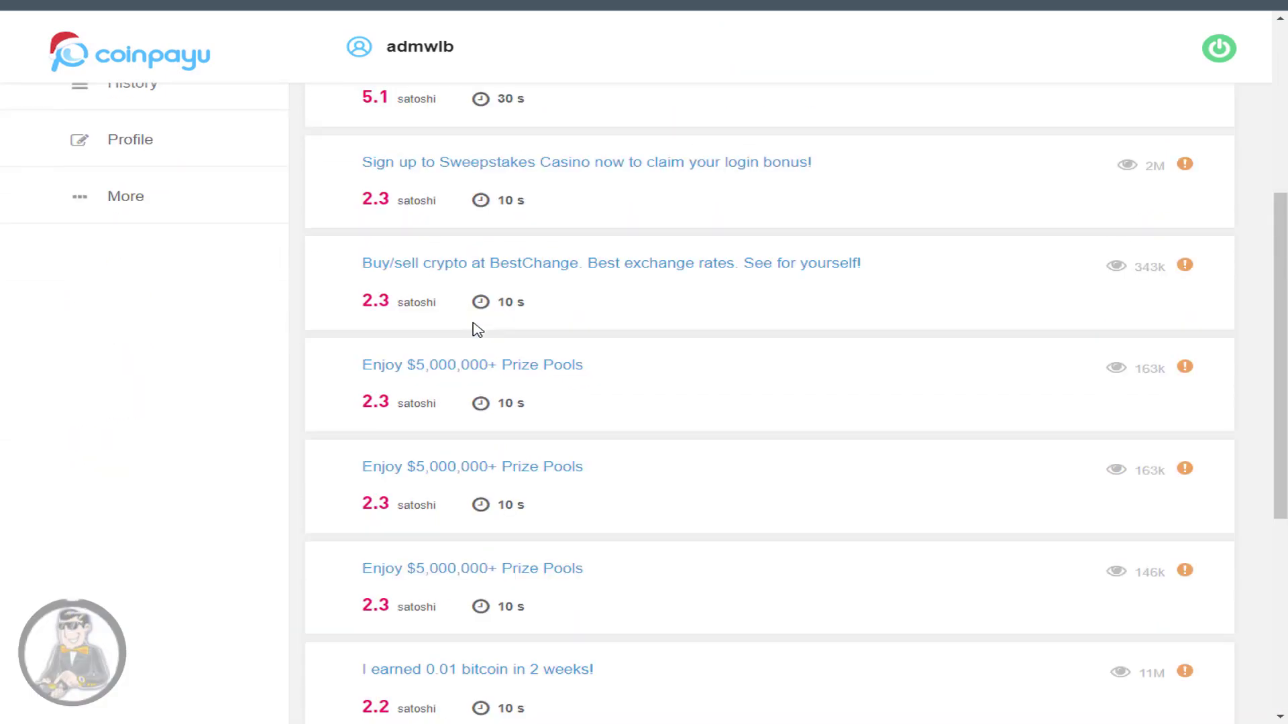
scroll(476, 329, down, 5)
scroll(486, 352, down, 2)
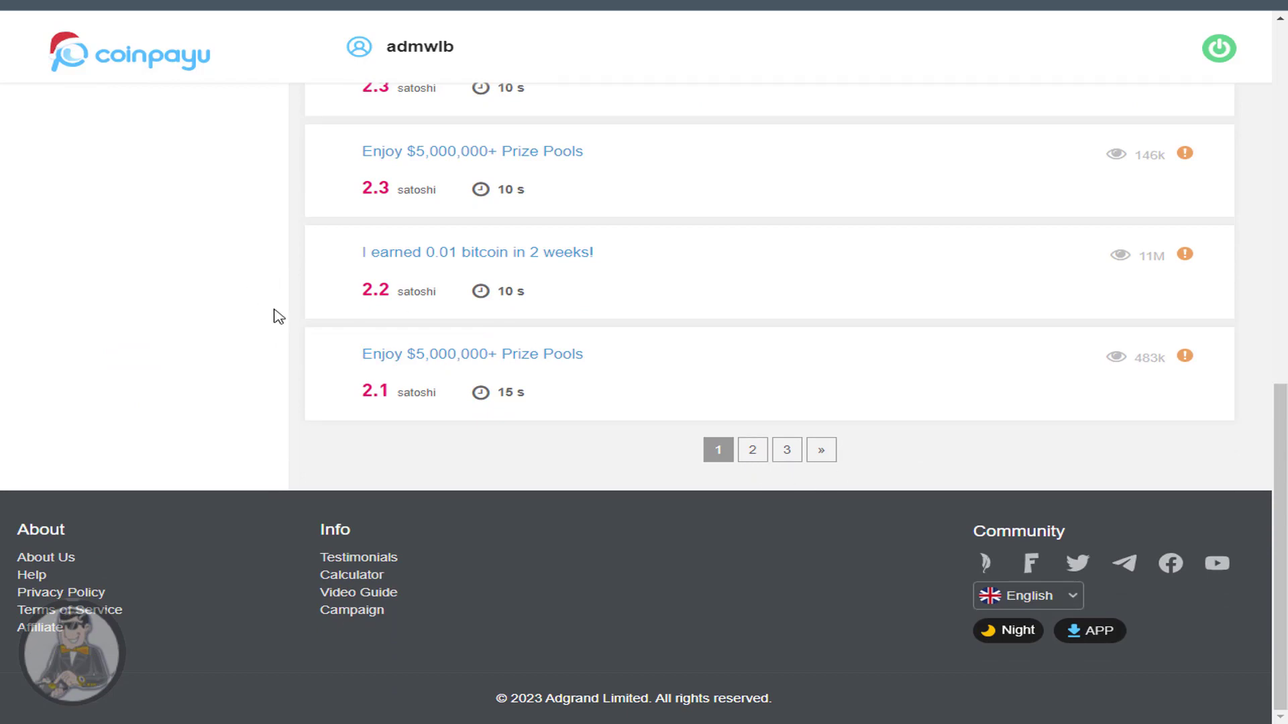
scroll(276, 316, up, 10)
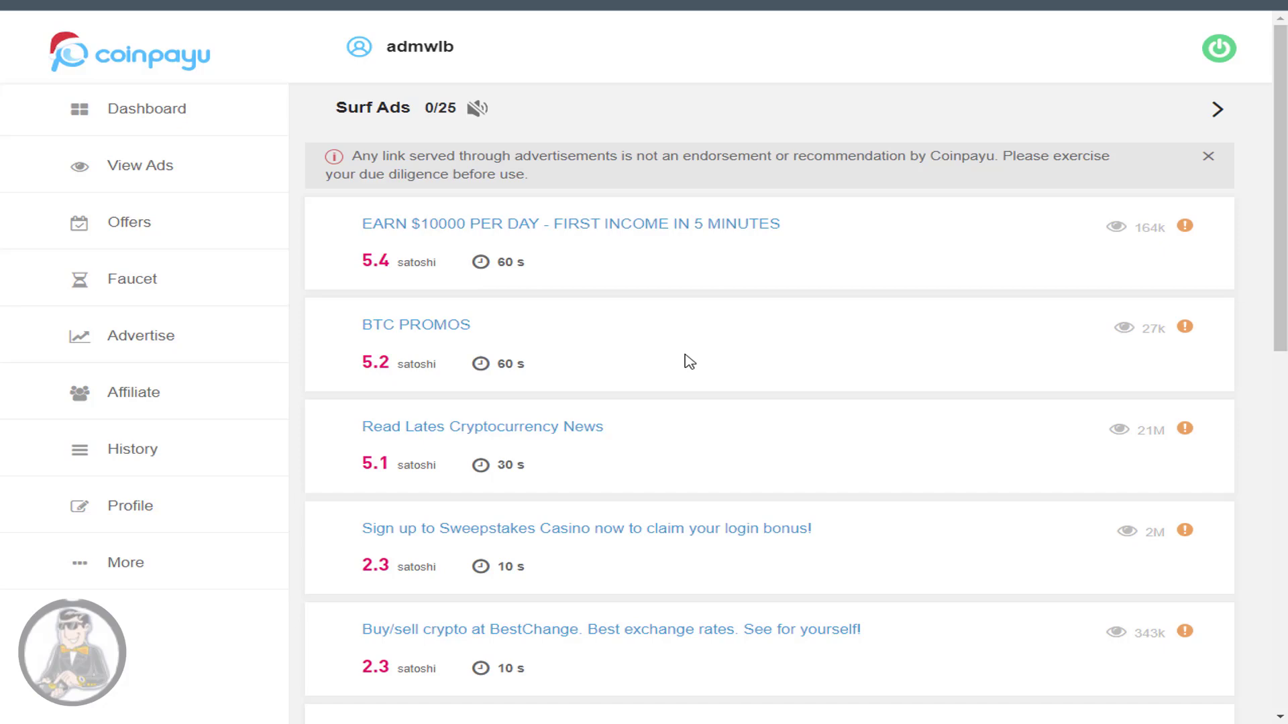
- Return to the Dashboard and open the crypto withdrawal form for the main balance
click(139, 118)
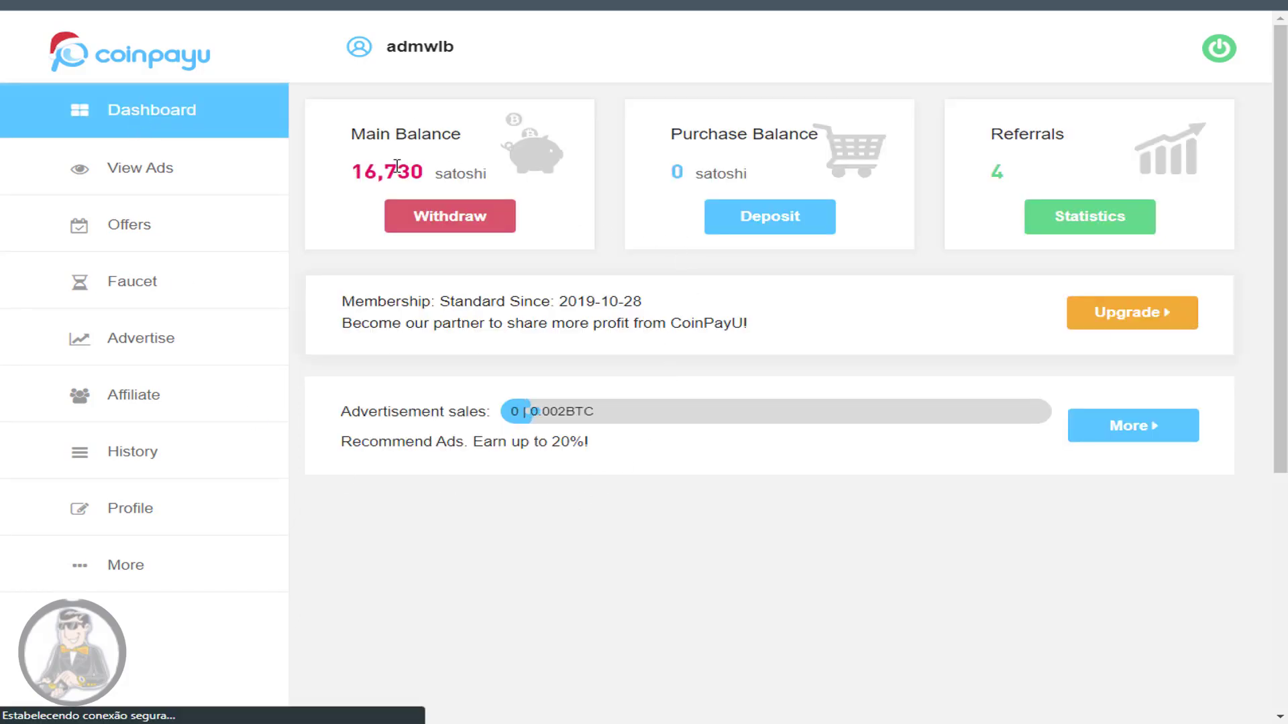
click(452, 229)
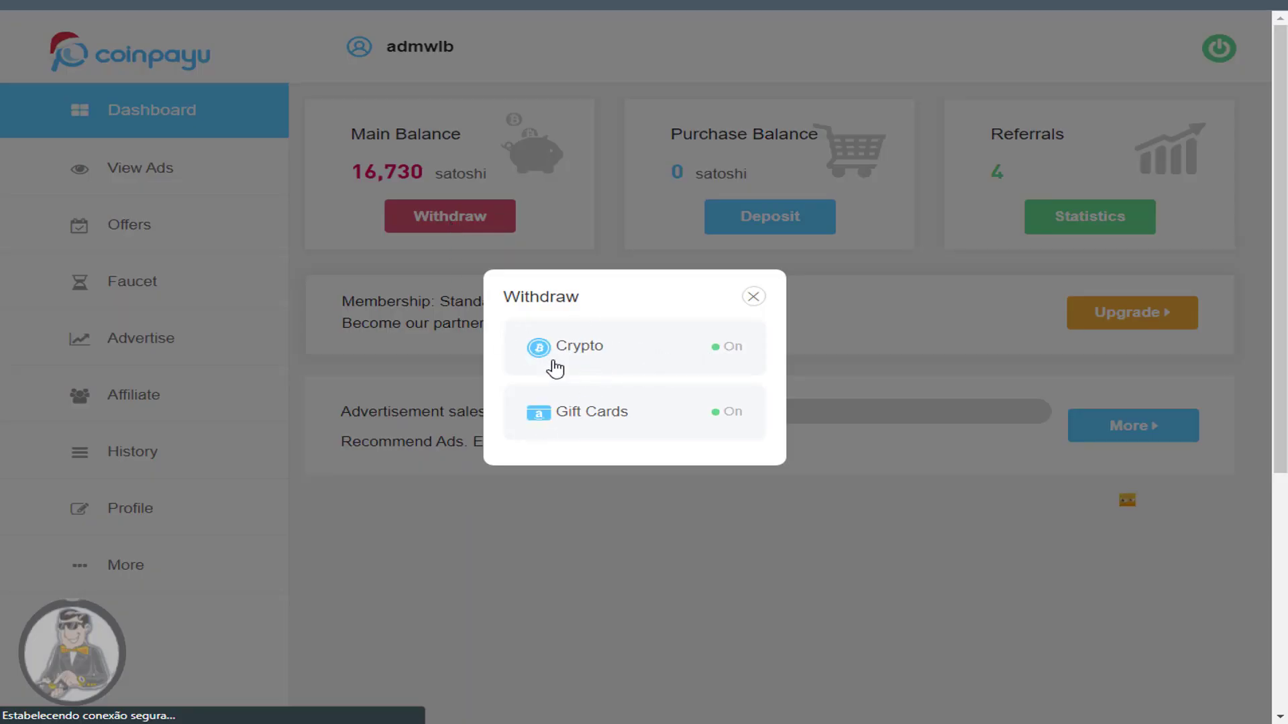
click(616, 355)
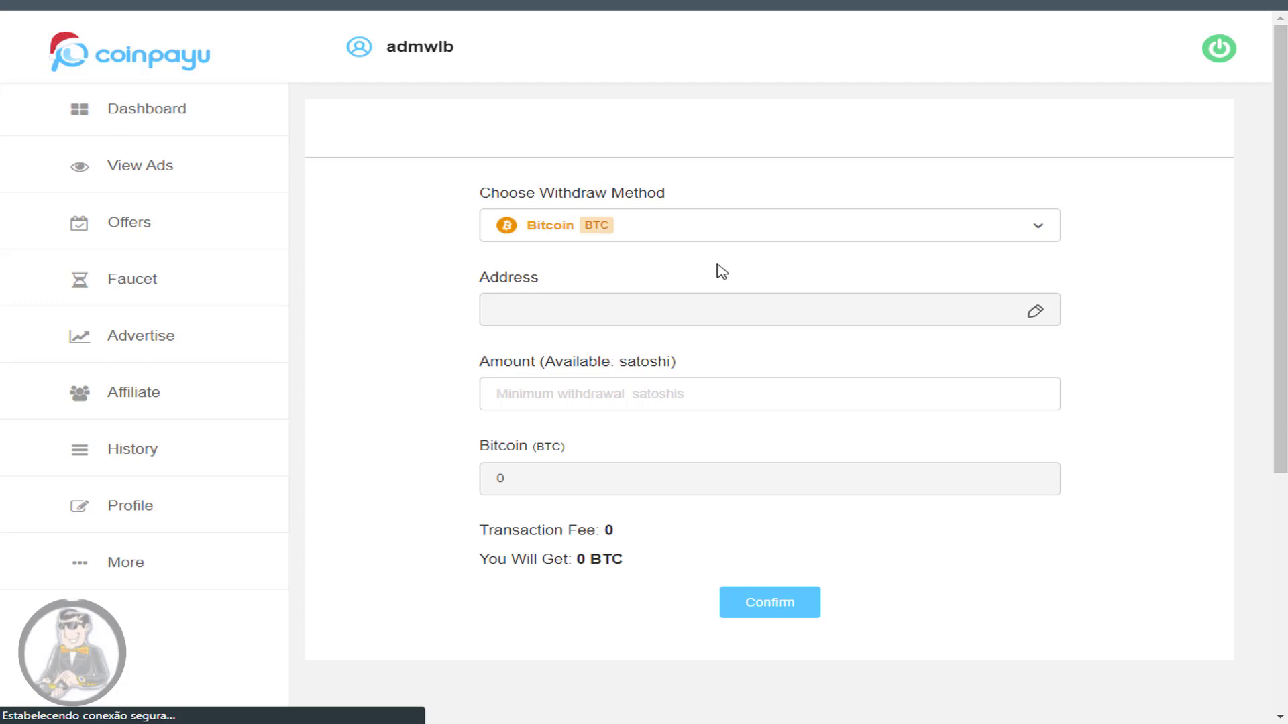
- Review the available withdrawal currencies, keep Bitcoin, and fill the withdrawal amount with the full available 16730 satoshi
click(1040, 230)
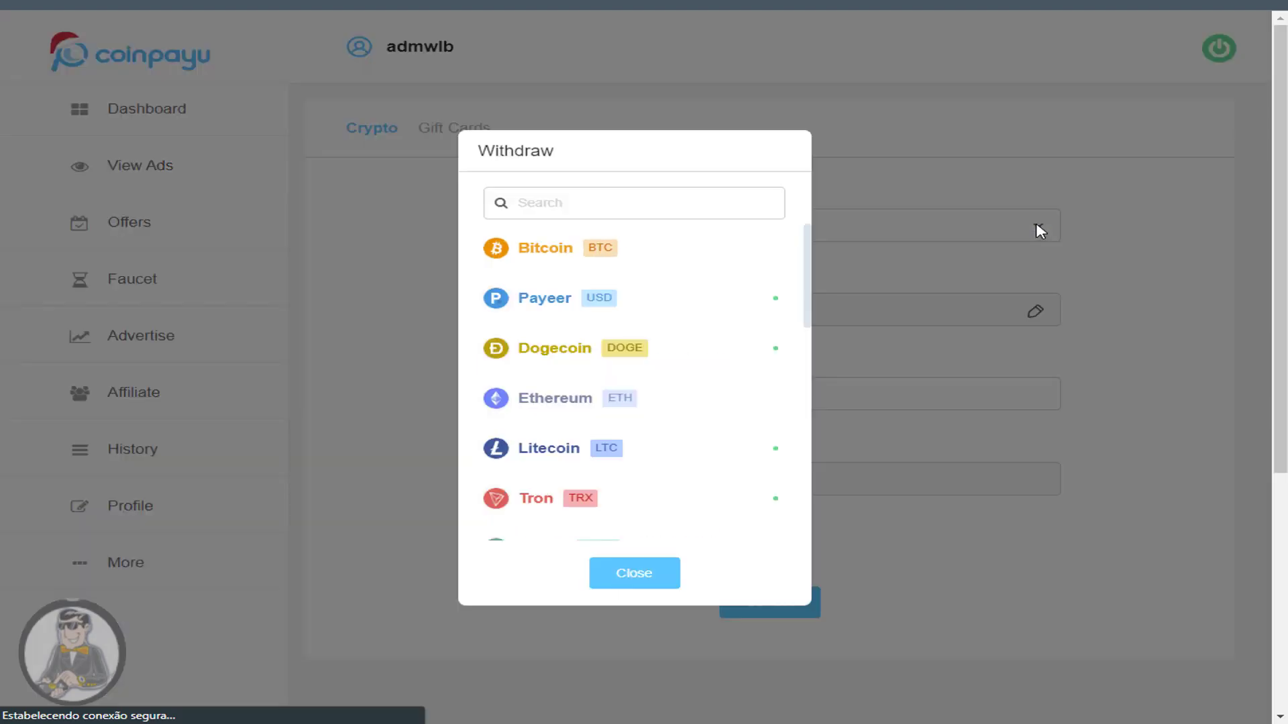
scroll(546, 349, down, 4)
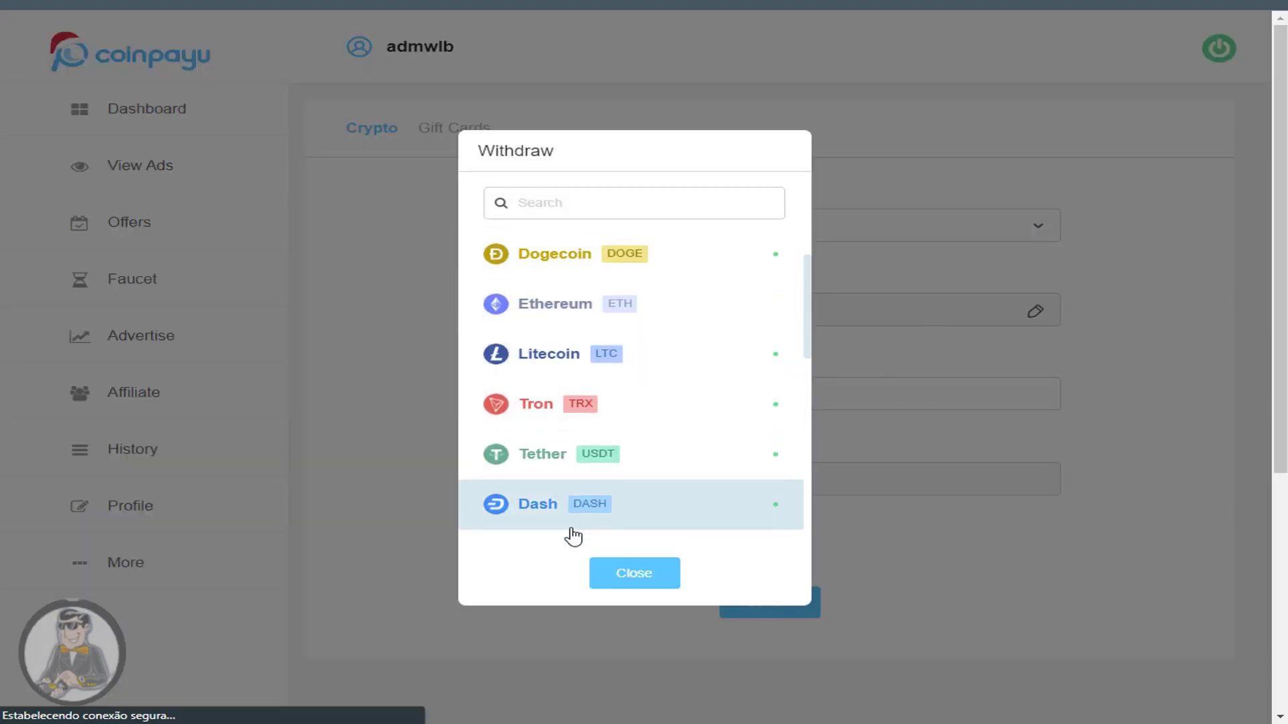
click(630, 576)
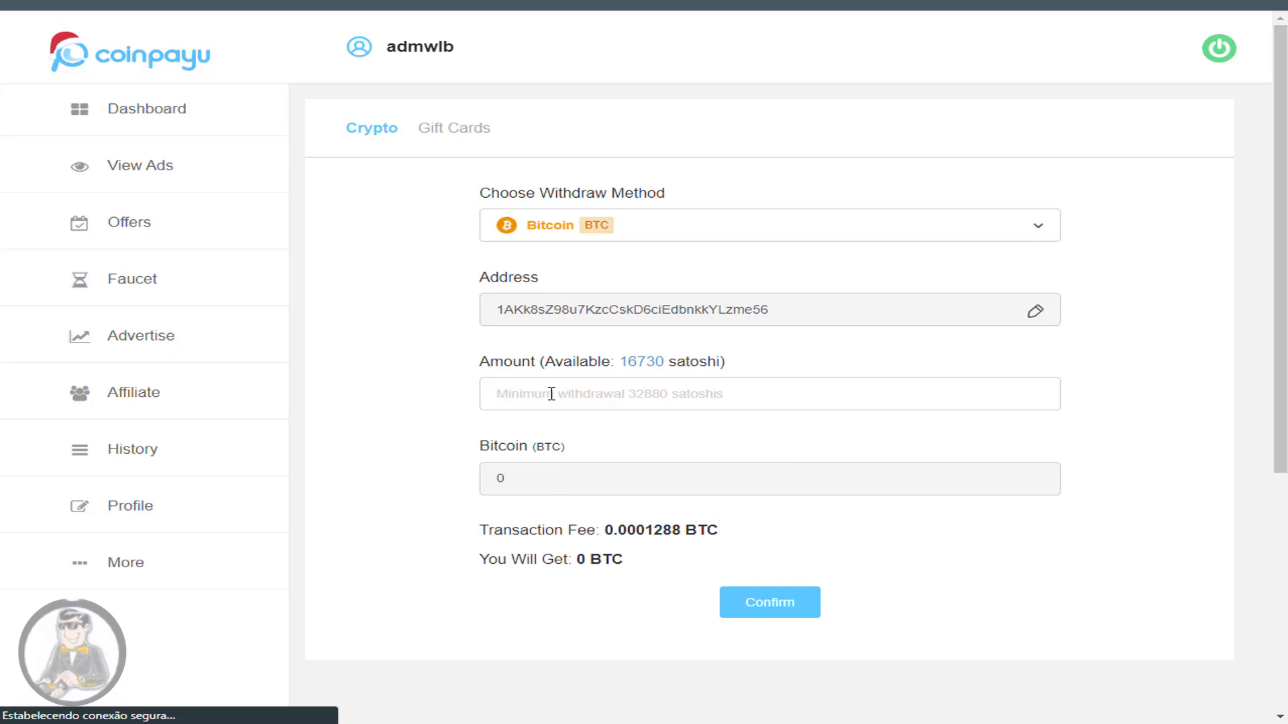
click(638, 367)
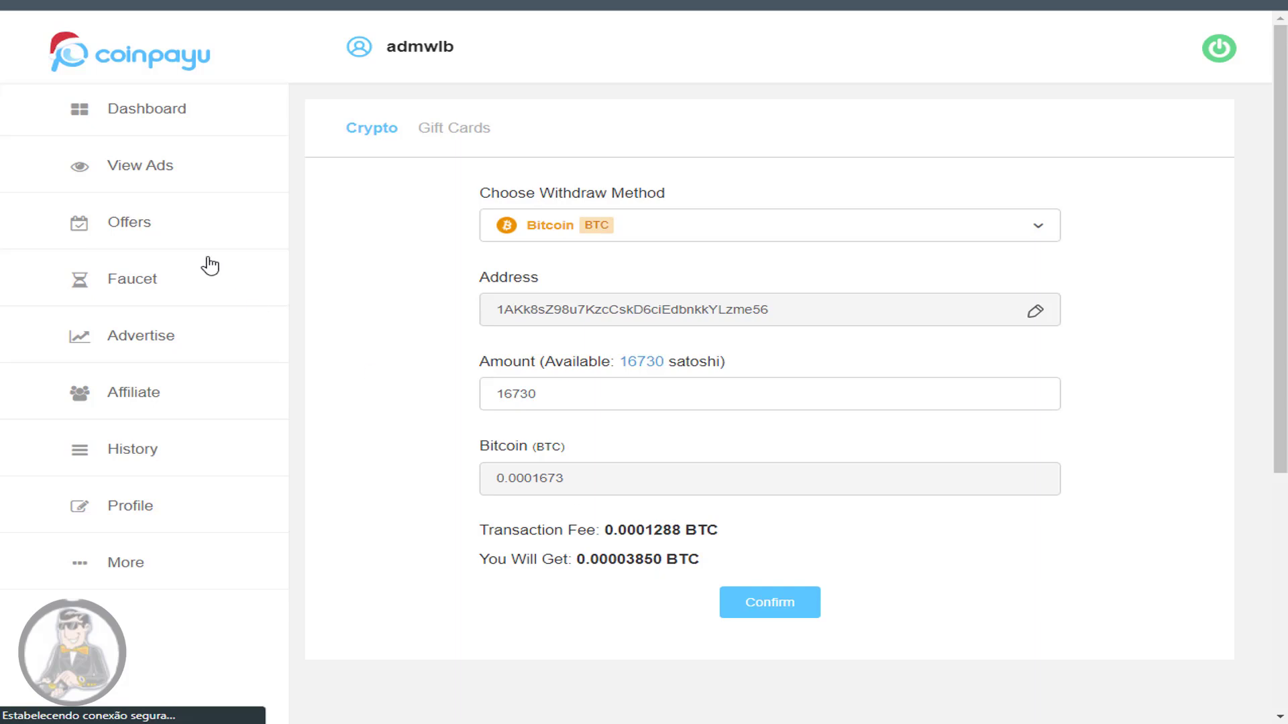
- Leave the withdrawal form unconfirmed, return to the Dashboard and expand the View Ads options
click(138, 168)
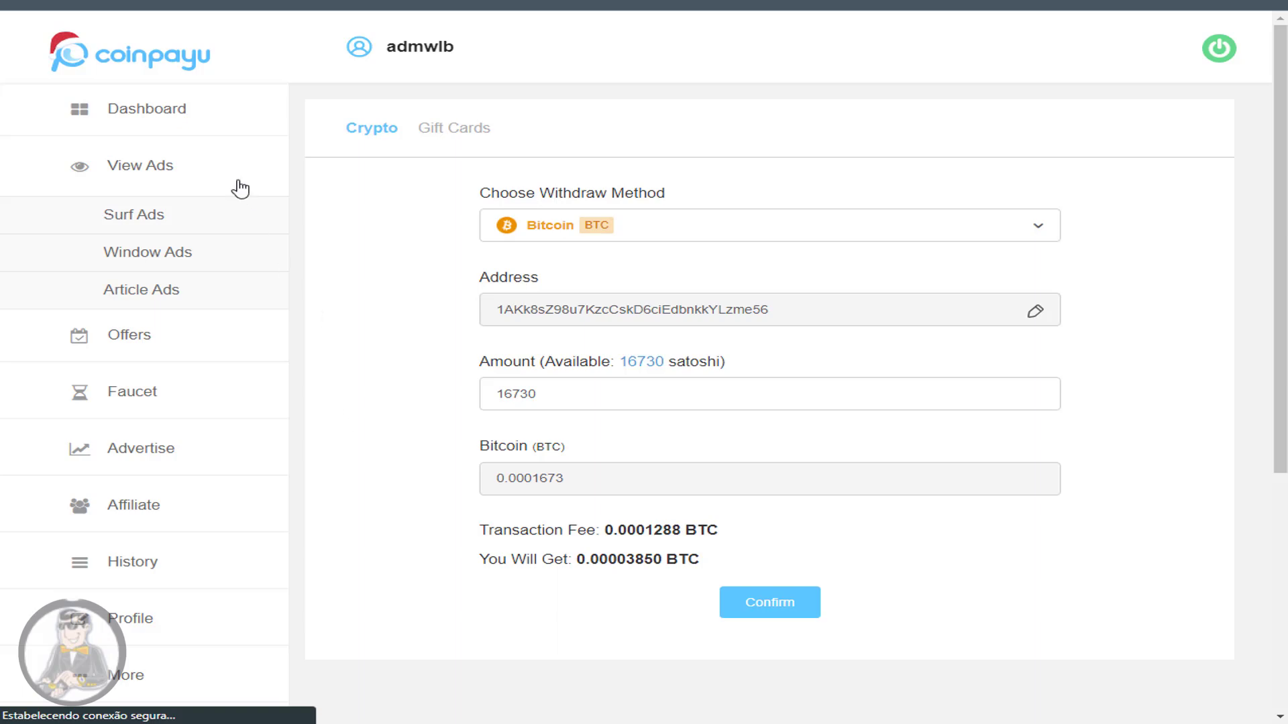
click(166, 109)
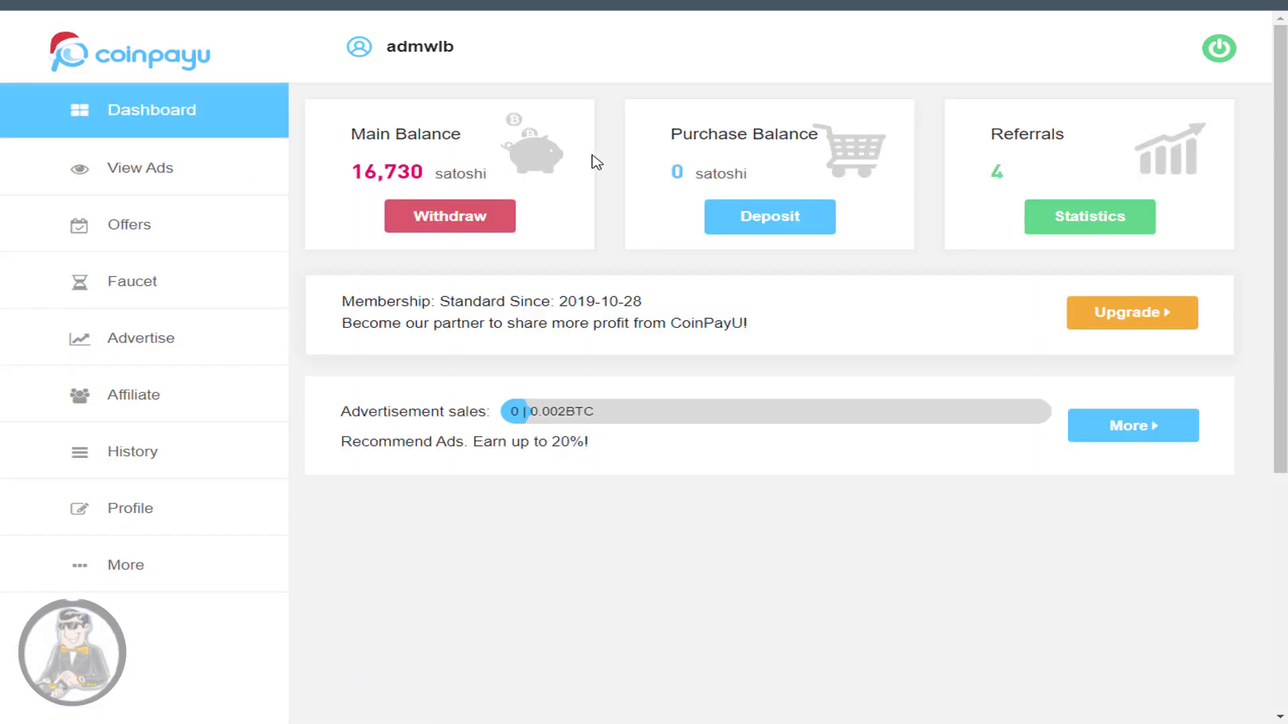
click(138, 174)
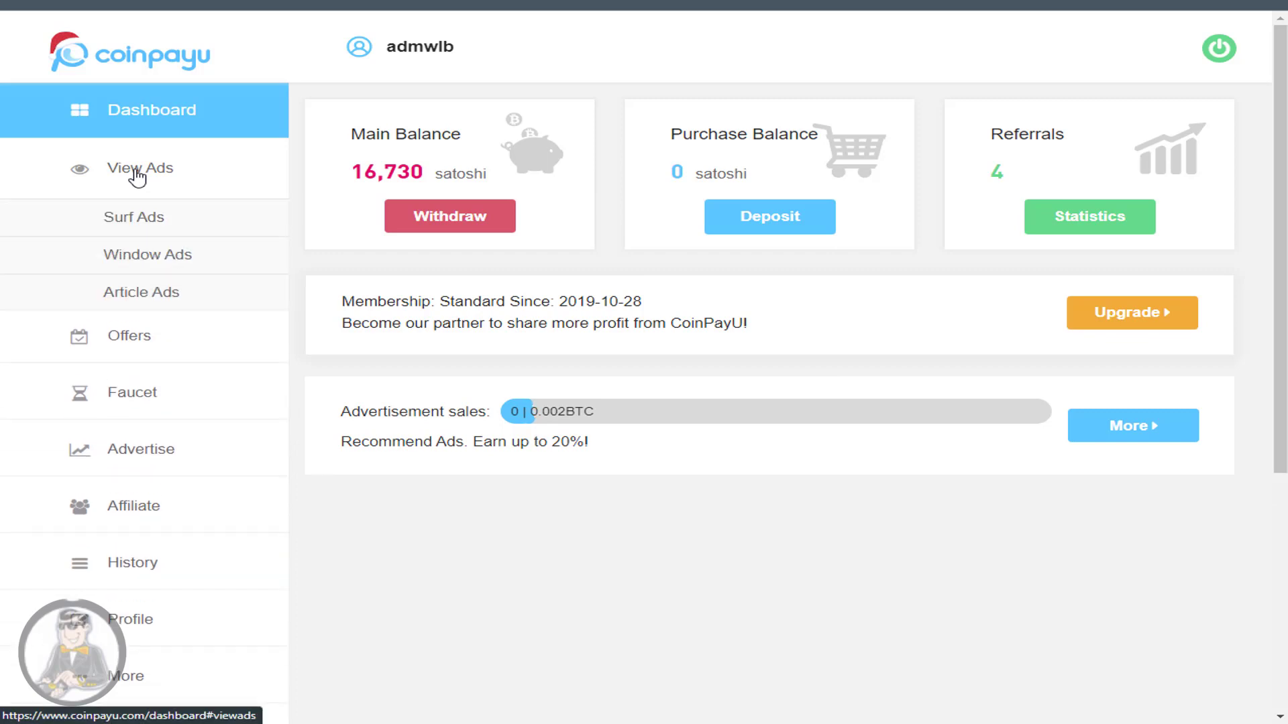